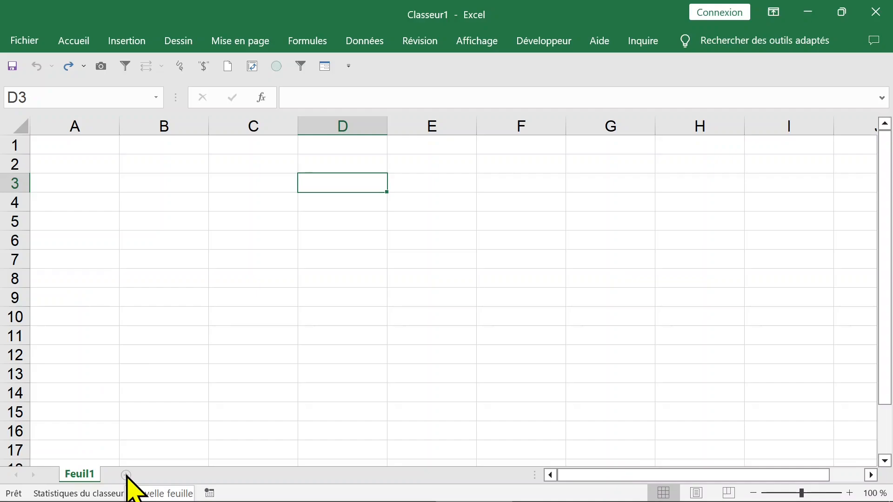
Add a new sheet after Feuil1 and insert another blank worksheet in front of that new sheet.
{"action": "left_click", "coordinate": [126, 475]}
{"action": "right_click", "coordinate": [126, 477]}
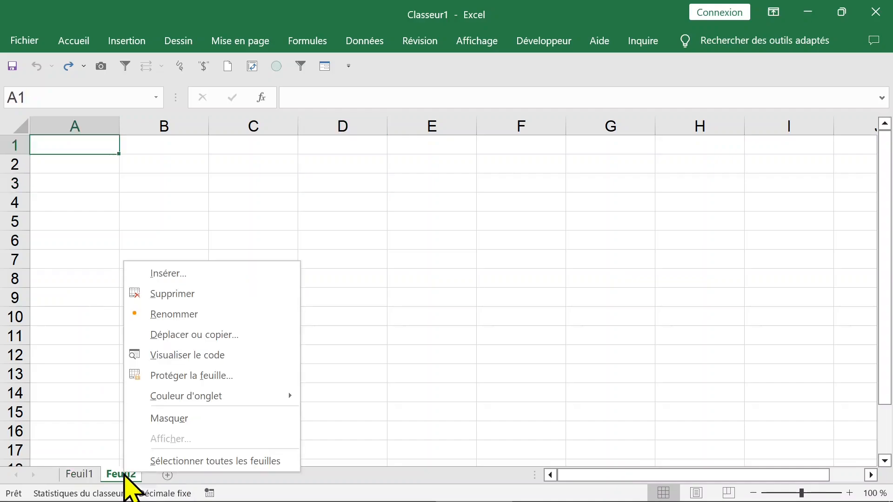
{"action": "left_click", "coordinate": [175, 274]}
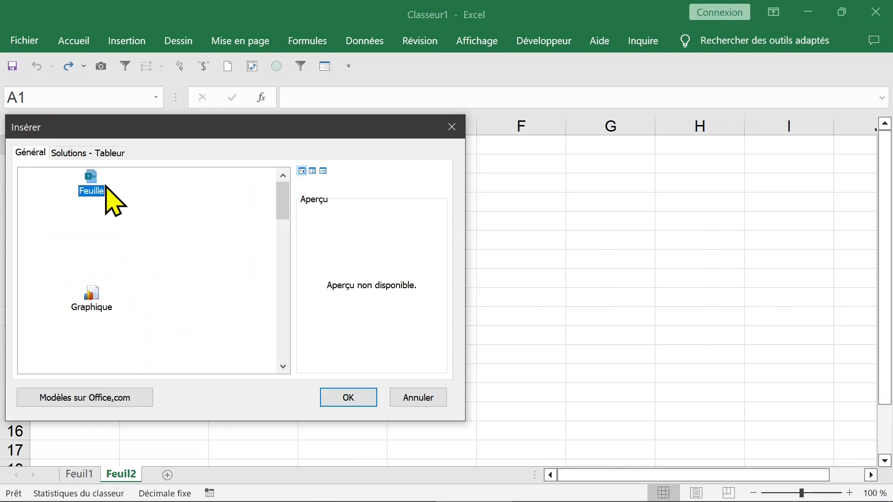
{"action": "left_click", "coordinate": [345, 398]}
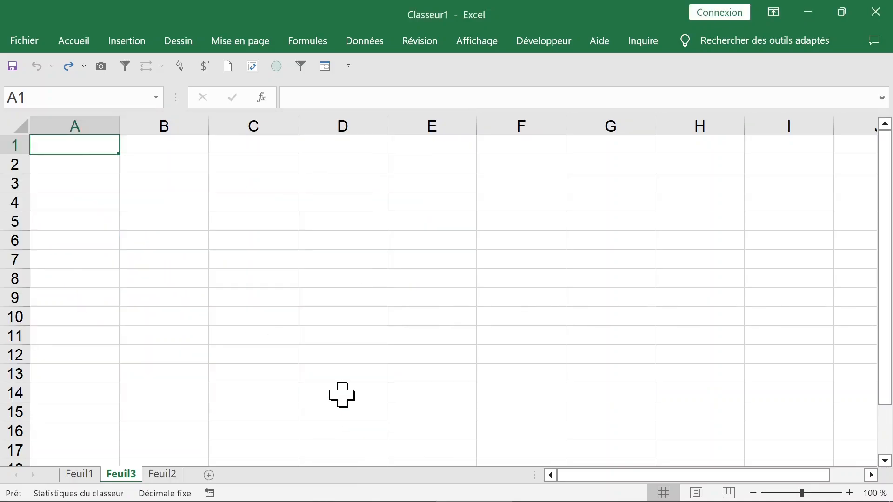
Move the Feuil2 sheet between Feuil1 and Feuil3 and go through the three sheets in order.
{"action": "left_click", "coordinate": [166, 475]}
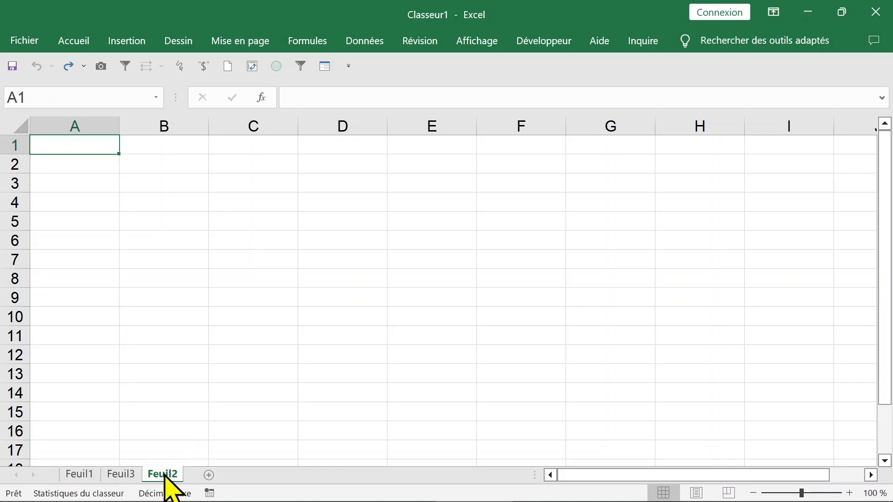
{"action": "mouse_move", "coordinate": [165, 475]}
{"action": "left_mouse_down"}
{"action": "mouse_move", "coordinate": [148, 453]}
{"action": "mouse_move", "coordinate": [102, 454]}
{"action": "left_mouse_up"}
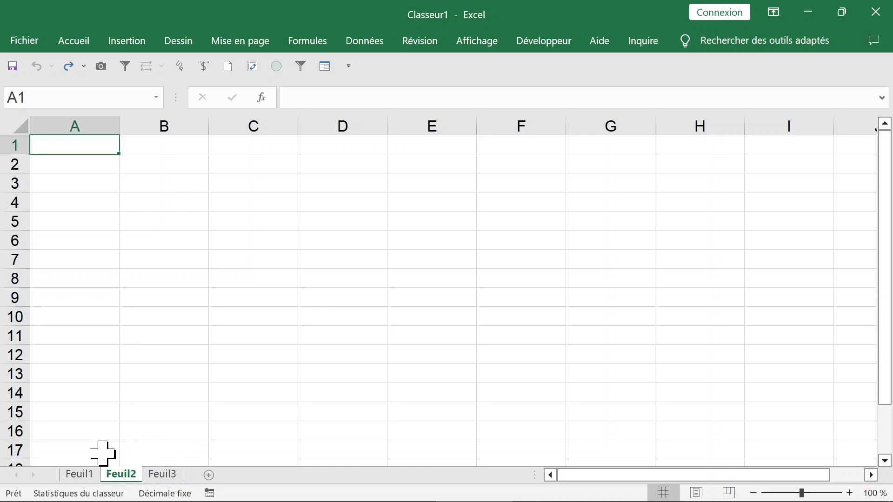
{"action": "left_click", "coordinate": [81, 474]}
{"action": "left_click", "coordinate": [127, 476]}
{"action": "left_click", "coordinate": [160, 476]}
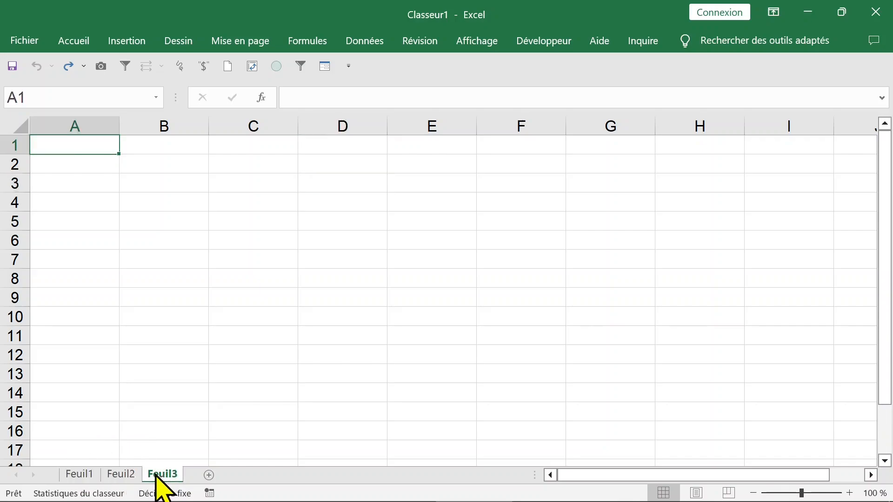
Examine the extent of Feuil1 by jumping from cell A1 to the last row and last column and back.
{"action": "left_click", "coordinate": [93, 476]}
{"action": "left_click", "coordinate": [69, 147]}
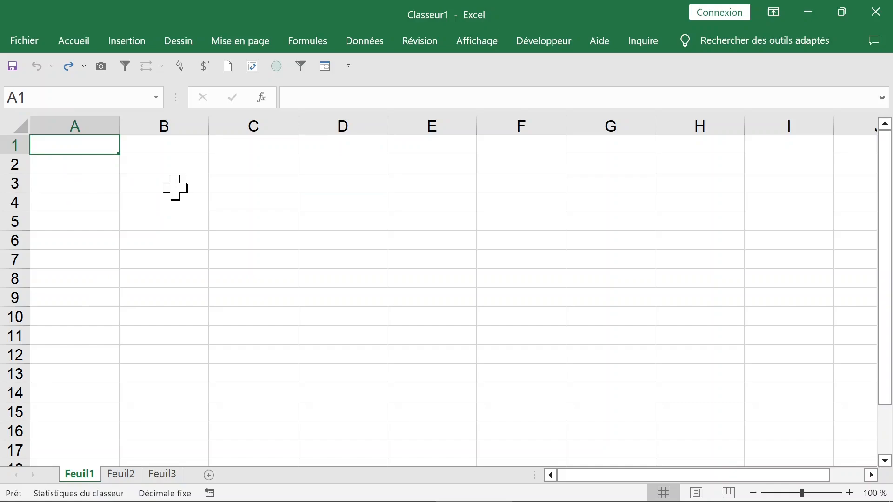
{"action": "left_click", "coordinate": [96, 178]}
{"action": "left_click", "coordinate": [92, 149]}
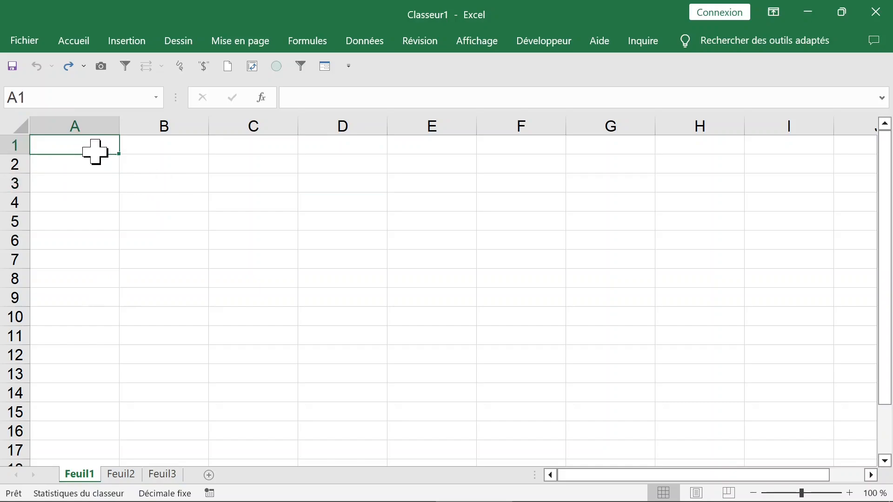
{"action": "key", "text": "ctrl+Down"}
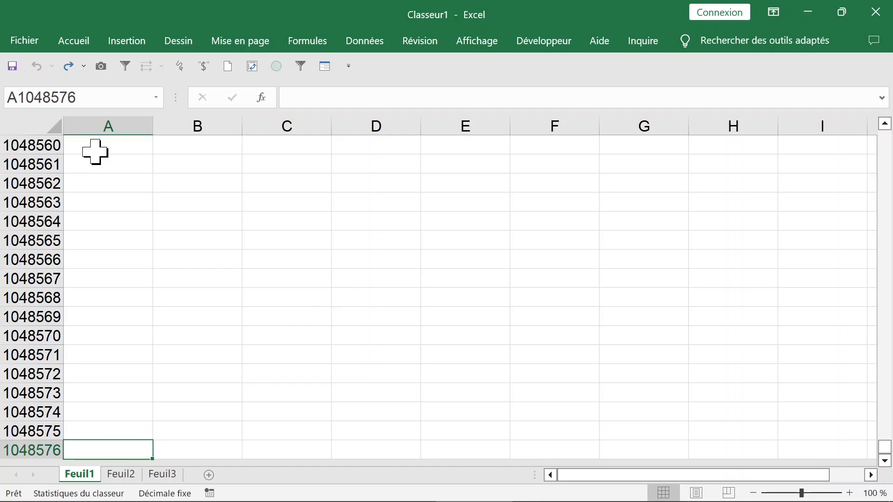
{"action": "key", "text": "ctrl+Up"}
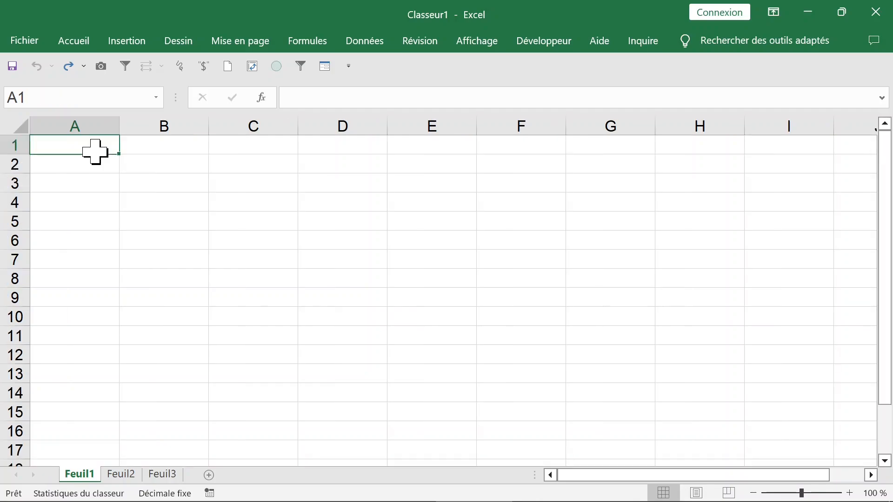
{"action": "key", "text": "ctrl+Right"}
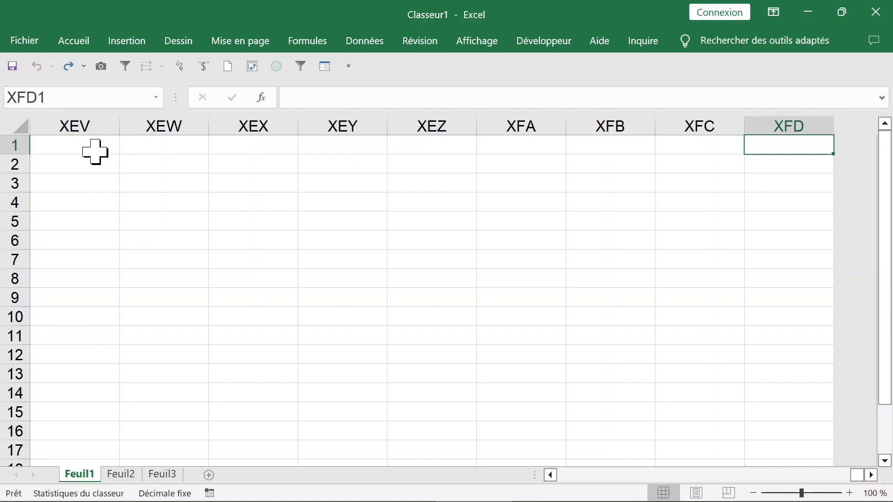
{"action": "key", "text": "ctrl+Left"}
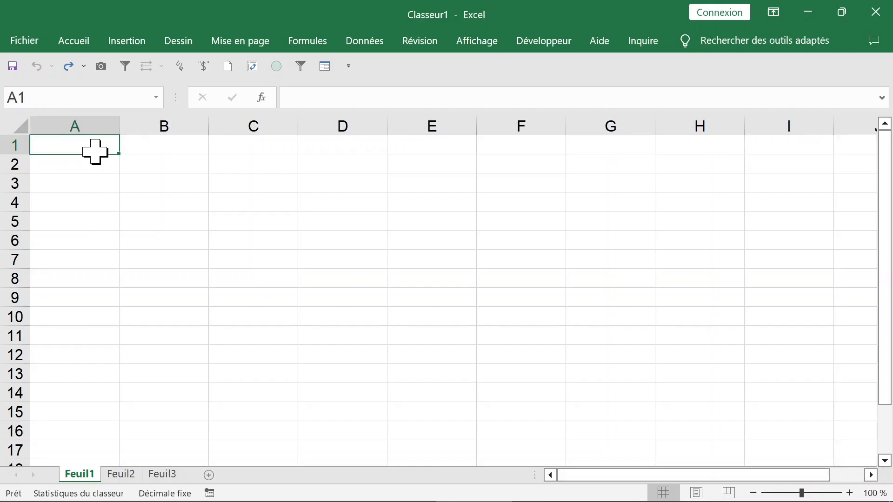
{"action": "key", "text": "ctrl+Right"}
{"action": "key", "text": "ctrl+Left"}
Enter the formula =COLONNES(2:2) in cell A1 to count the sheet's columns.
{"action": "type", "text": "+"}
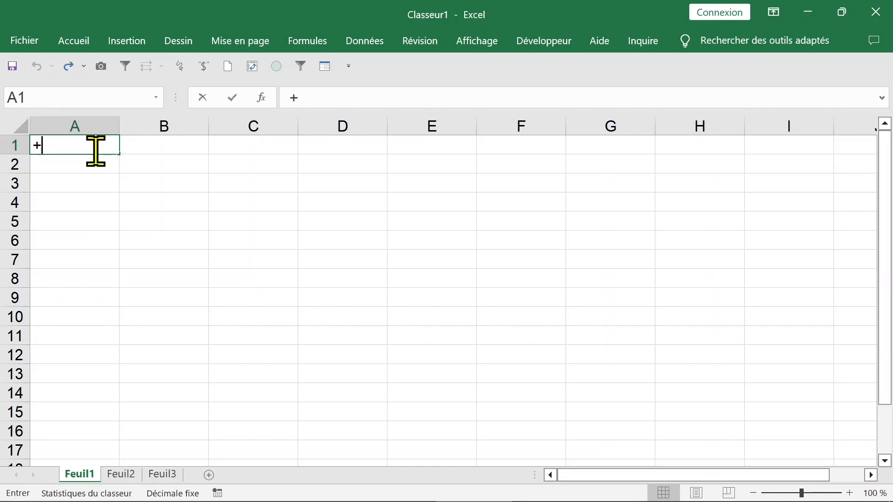
{"action": "key", "text": "BackSpace"}
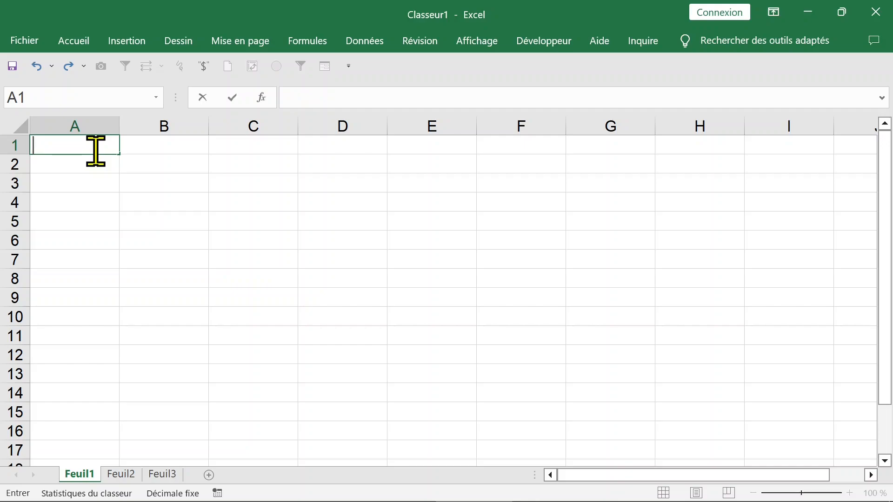
{"action": "type", "text": "=col"}
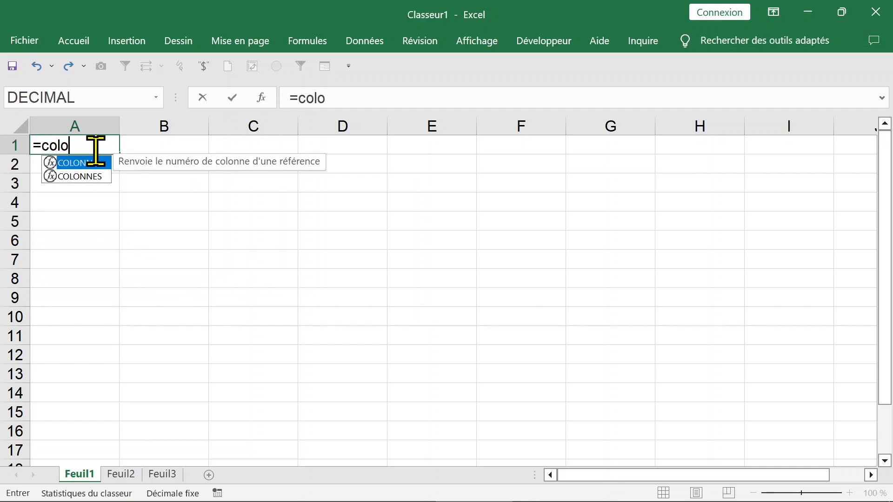
{"action": "type", "text": "o"}
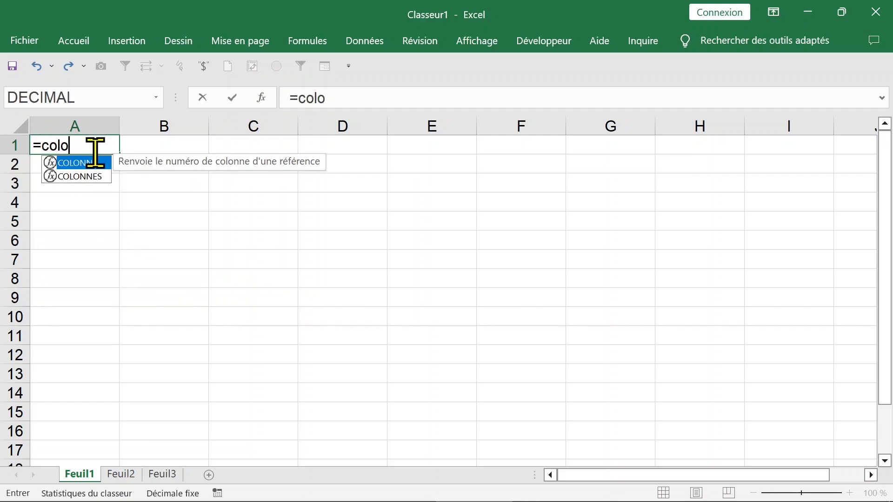
{"action": "double_click", "coordinate": [81, 176]}
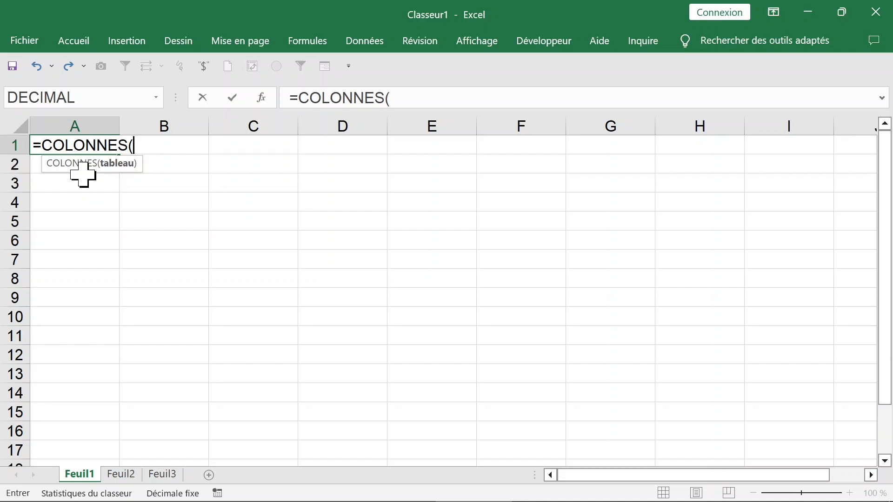
{"action": "left_click", "coordinate": [10, 164]}
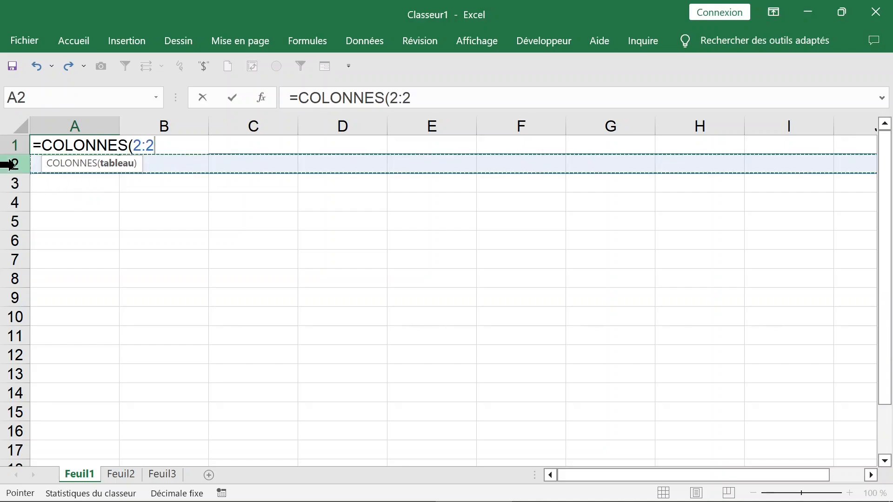
{"action": "key", "text": "Return"}
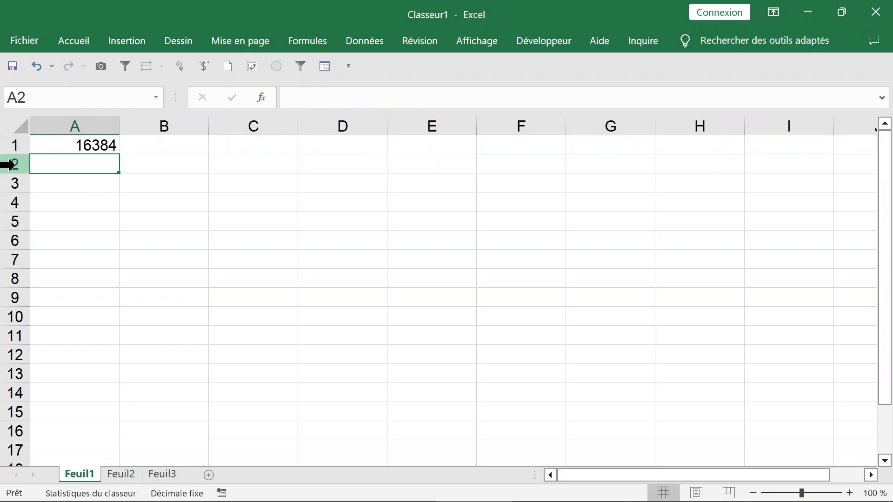
{"action": "left_click", "coordinate": [86, 148]}
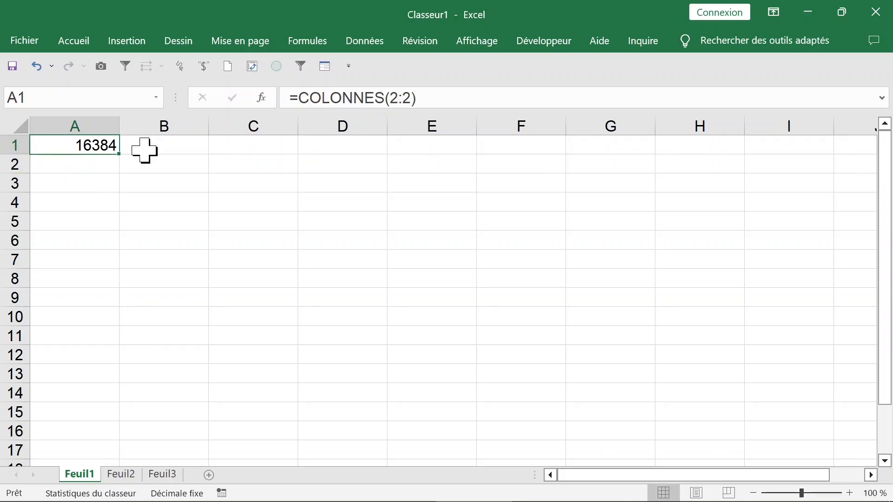
Enter the formula =LIGNES(A:A) in cell B1 to count the sheet's rows.
{"action": "left_click", "coordinate": [179, 151]}
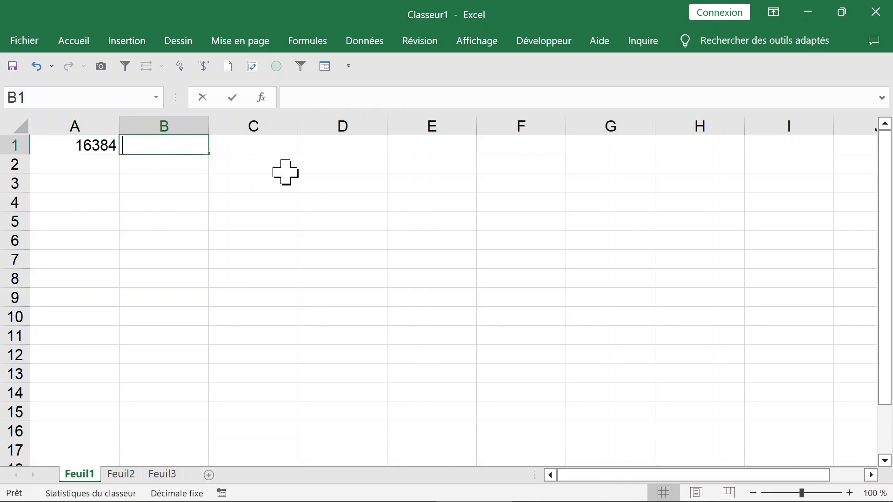
{"action": "type", "text": "=lig"}
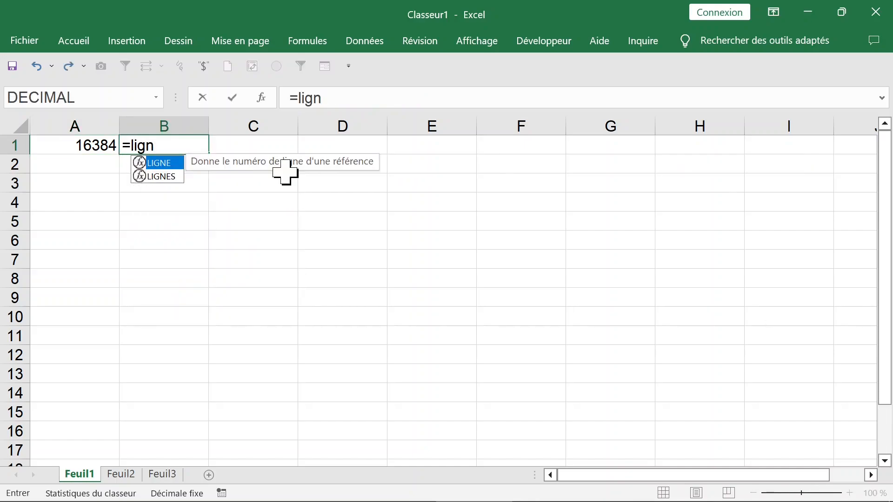
{"action": "type", "text": "n"}
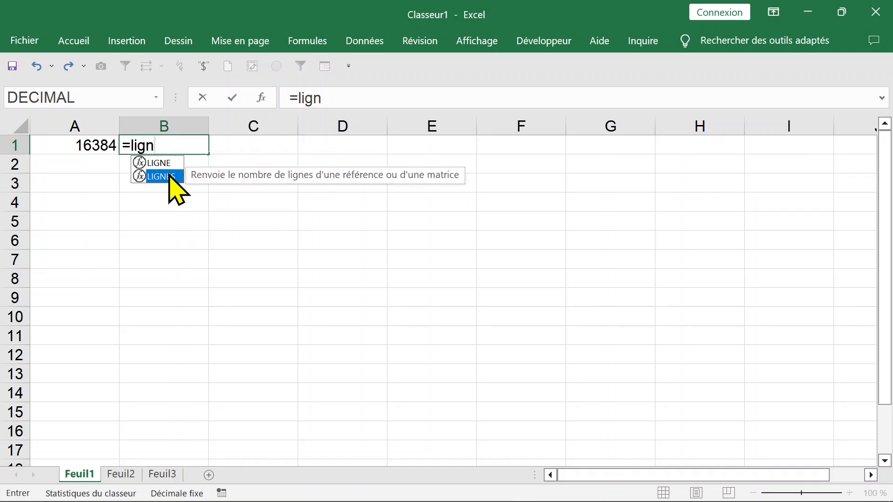
{"action": "double_click", "coordinate": [163, 176]}
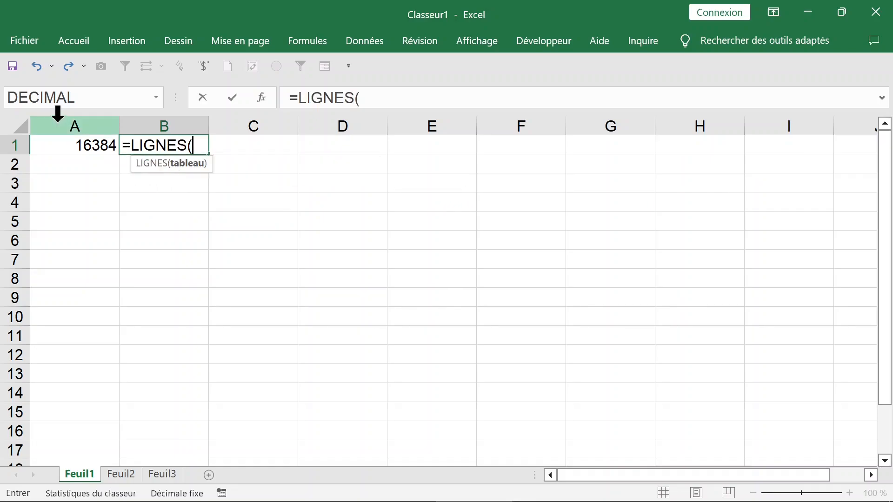
{"action": "left_click", "coordinate": [58, 121]}
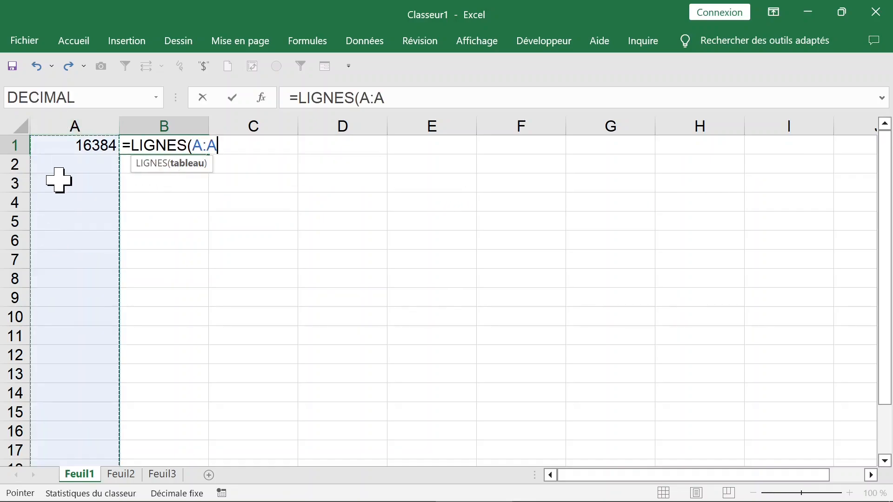
{"action": "key", "text": "Return"}
{"action": "left_click", "coordinate": [169, 148]}
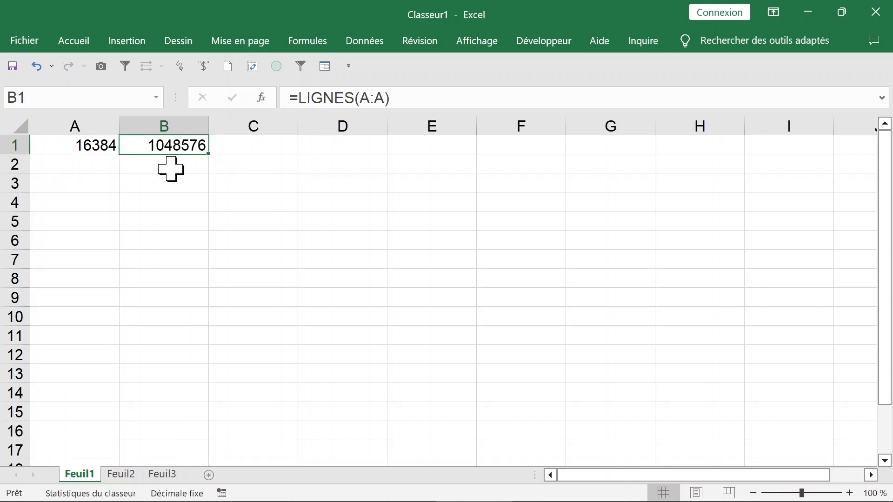
Format cell B1 in the Nombre category with the thousands separator and 0 decimals.
{"action": "left_click", "coordinate": [82, 42]}
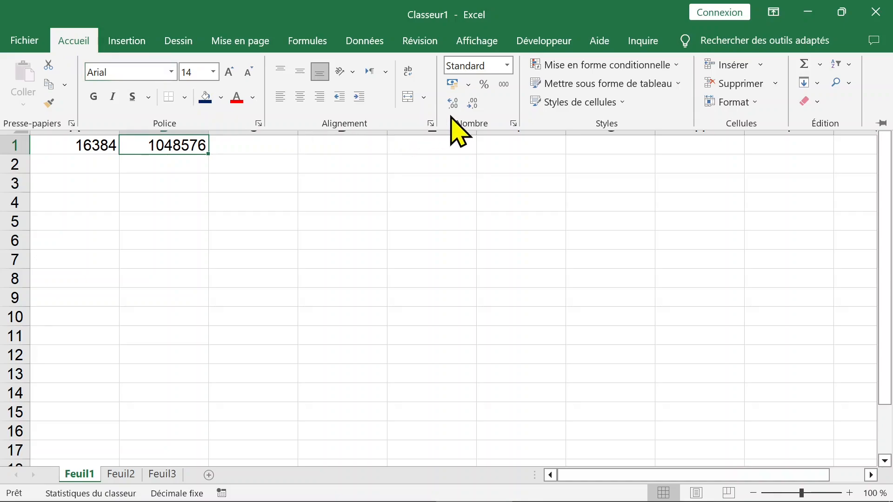
{"action": "left_click", "coordinate": [504, 87]}
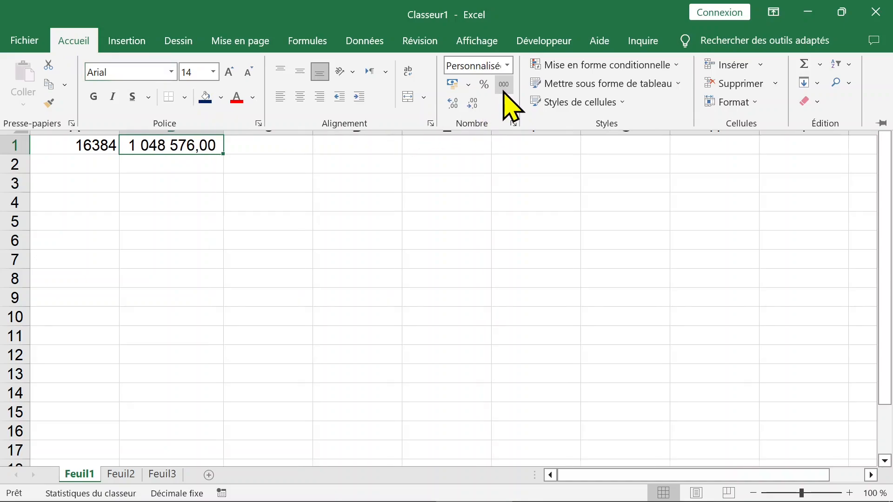
{"action": "left_click", "coordinate": [514, 124]}
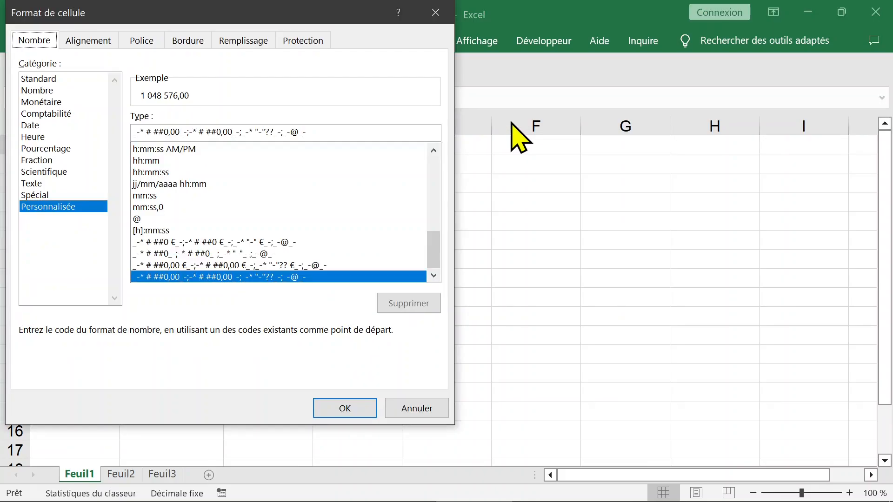
{"action": "left_click", "coordinate": [45, 91]}
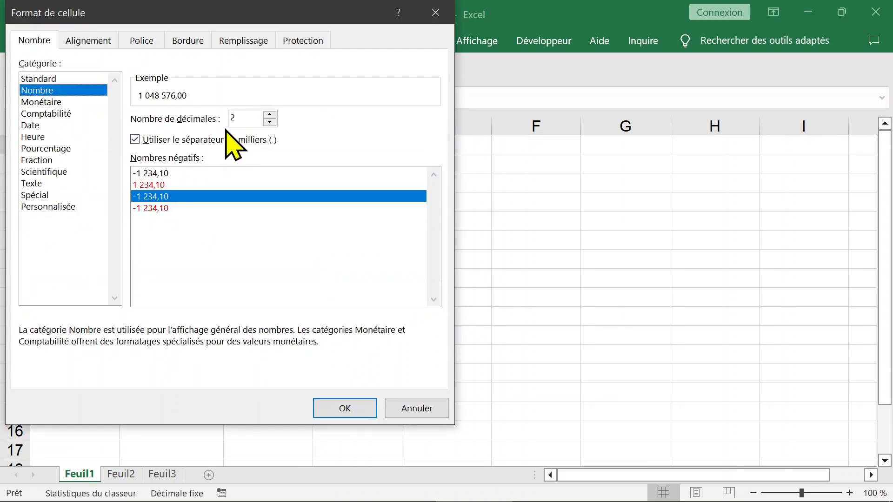
{"action": "left_click", "coordinate": [238, 120]}
{"action": "double_click", "coordinate": [243, 120]}
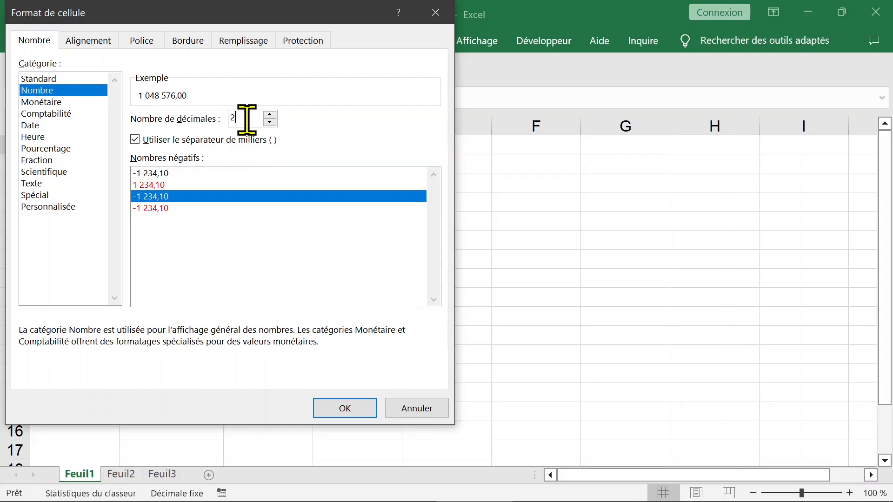
{"action": "type", "text": "0"}
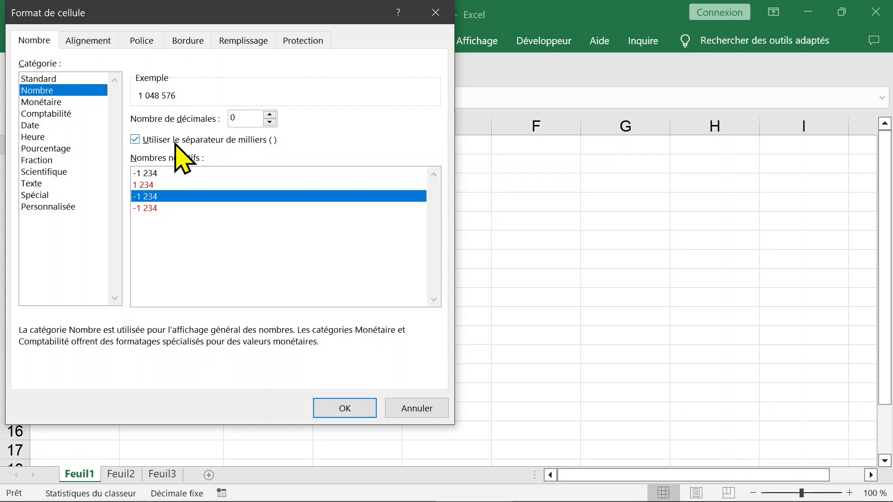
{"action": "key", "text": "Return"}
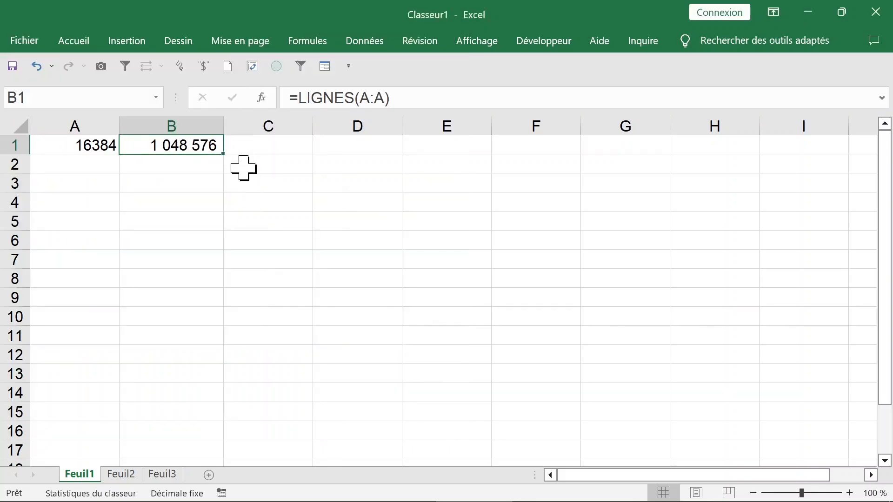
{"action": "left_click", "coordinate": [93, 146]}
{"action": "left_click", "coordinate": [165, 145]}
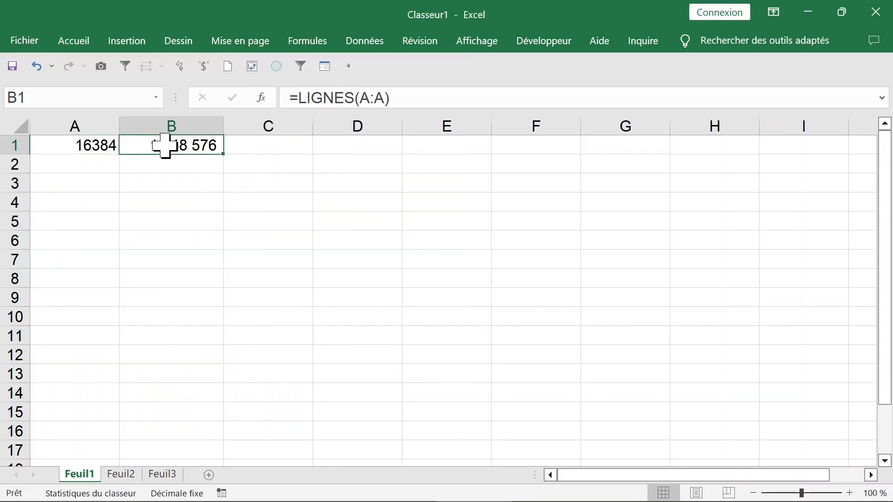
{"action": "left_click", "coordinate": [97, 145]}
{"action": "left_click", "coordinate": [171, 147]}
{"action": "left_click", "coordinate": [95, 146]}
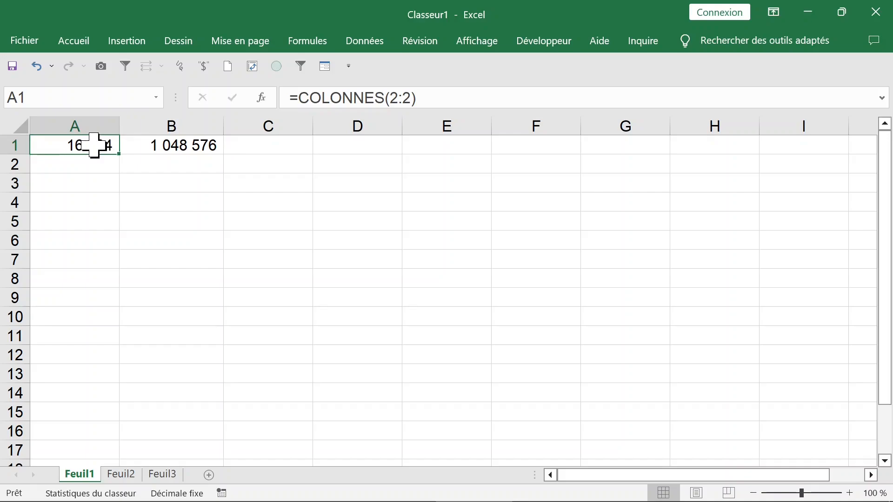
Enter the formula =A1*B1 in cell D1 to calculate the total number of cells in the sheet.
{"action": "left_click", "coordinate": [115, 170]}
{"action": "left_click", "coordinate": [94, 147]}
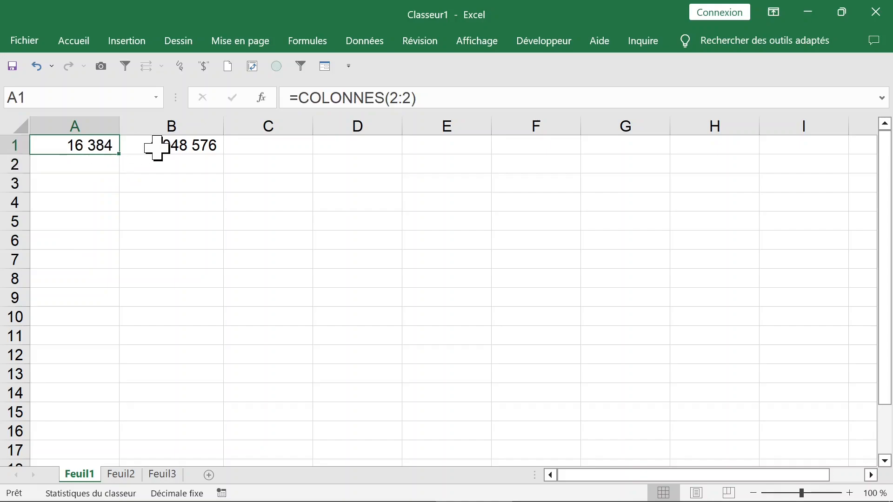
{"action": "left_click", "coordinate": [156, 148]}
{"action": "left_click", "coordinate": [339, 148]}
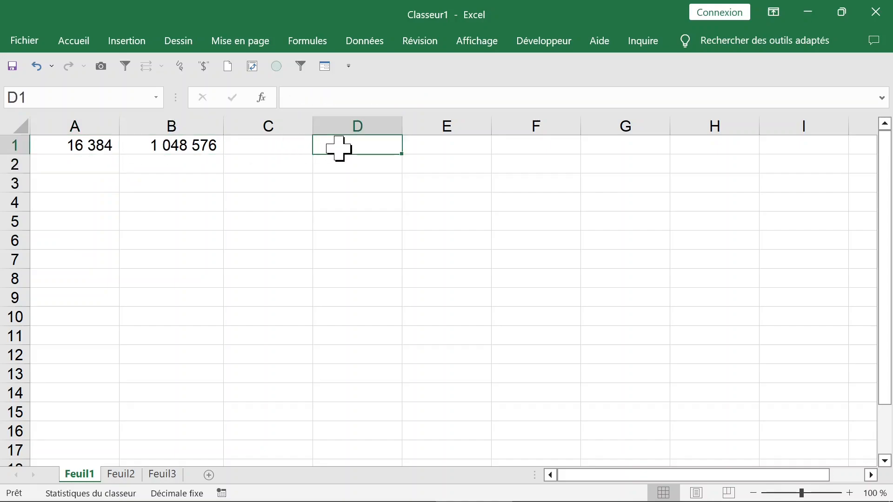
{"action": "type", "text": "="}
{"action": "left_click", "coordinate": [74, 147]}
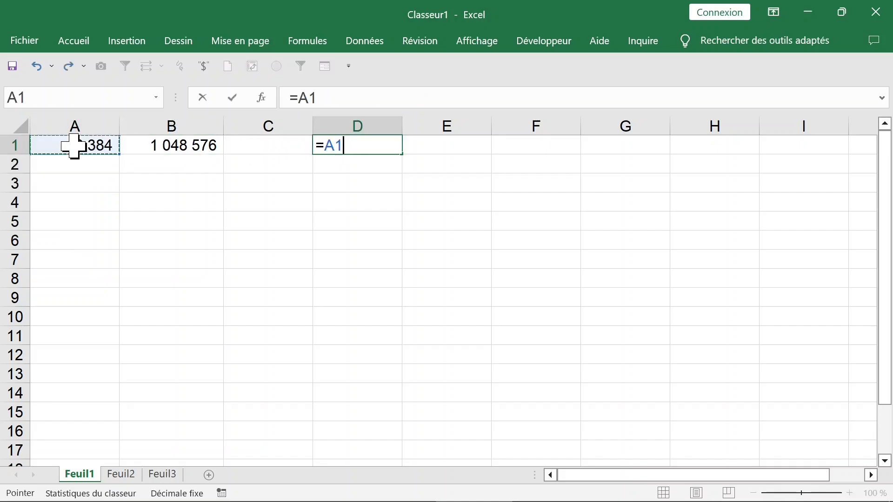
{"action": "type", "text": "*"}
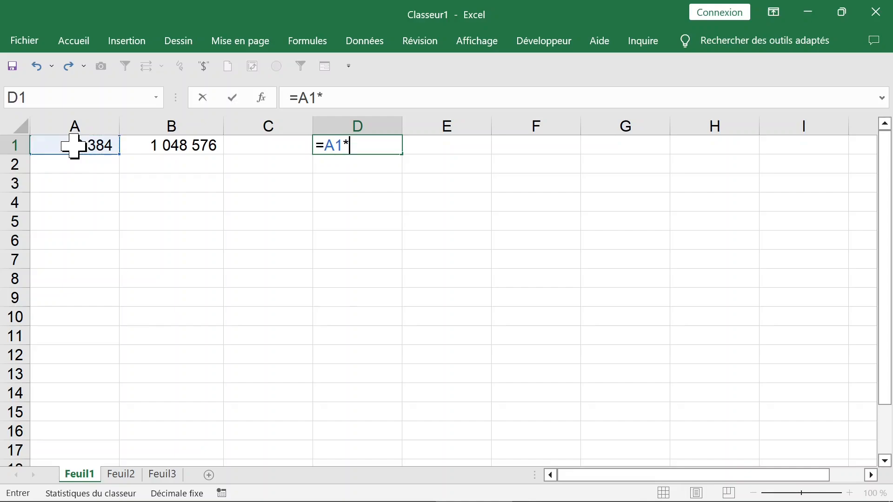
{"action": "left_click", "coordinate": [153, 147]}
{"action": "key", "text": "Return"}
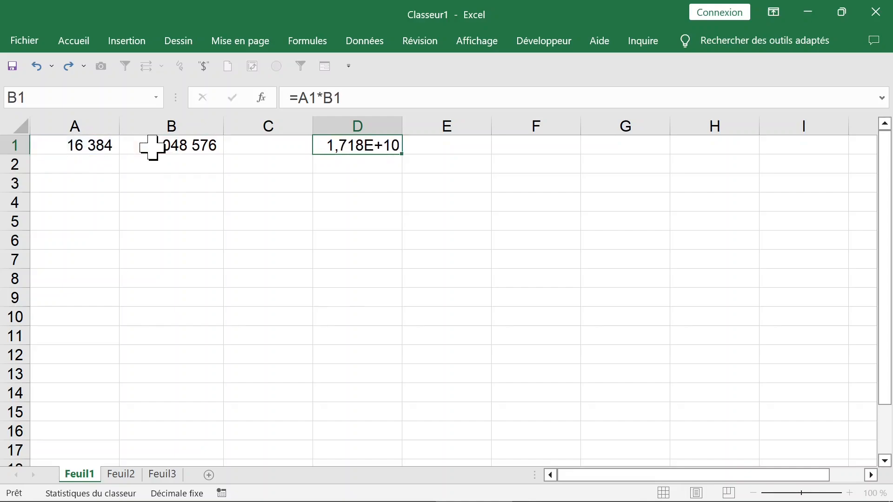
Copy the number format of cell B1 to cell D1 with the Format Painter.
{"action": "left_click", "coordinate": [227, 143]}
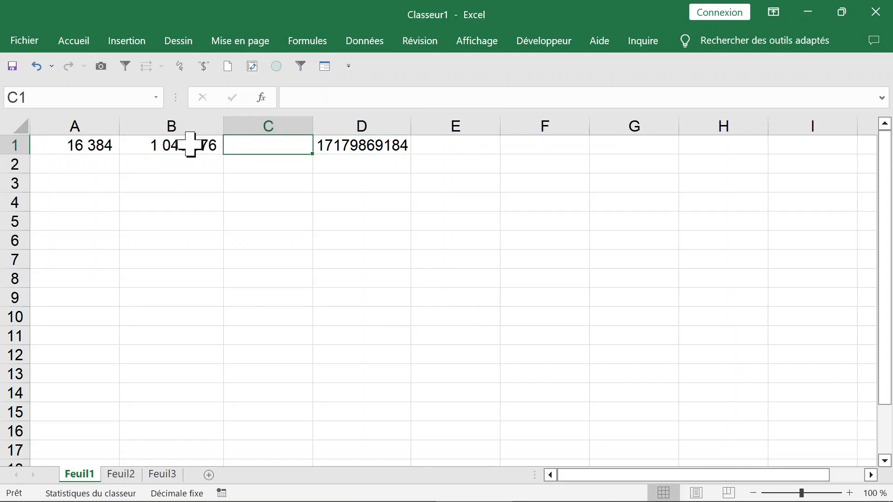
{"action": "left_click", "coordinate": [190, 145]}
{"action": "left_click", "coordinate": [71, 46]}
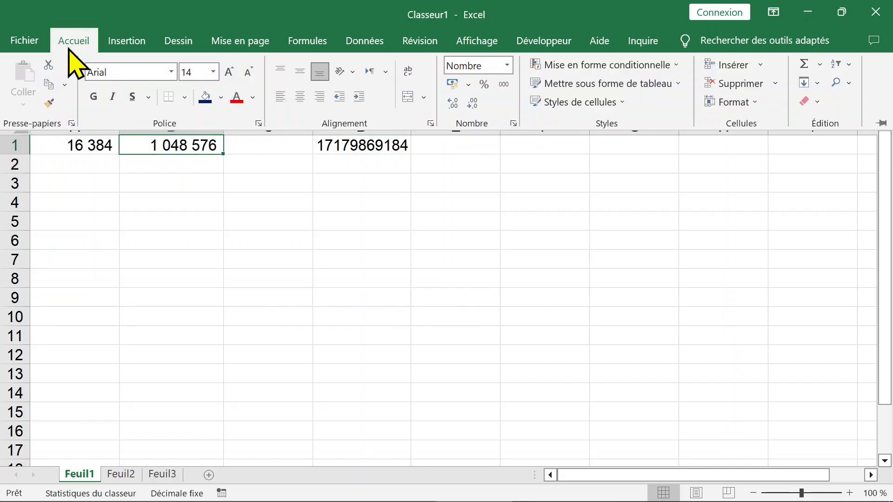
{"action": "left_click", "coordinate": [49, 103]}
{"action": "left_click", "coordinate": [372, 145]}
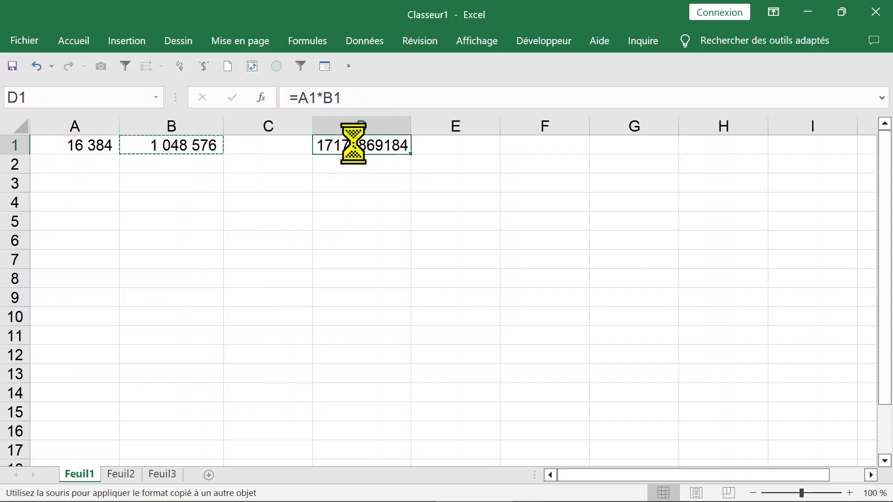
{"action": "left_click", "coordinate": [375, 163]}
{"action": "left_click", "coordinate": [401, 140]}
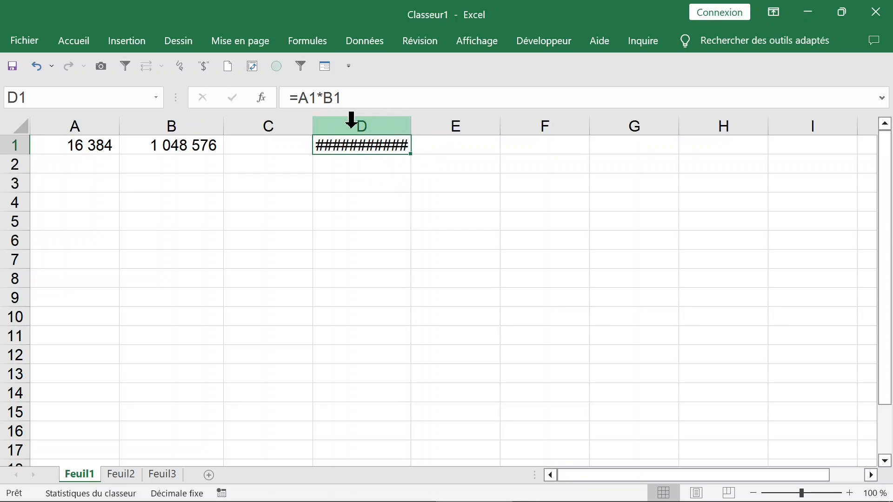
Autofit the width of column D to its contents.
{"action": "mouse_move", "coordinate": [412, 128]}
{"action": "left_mouse_down"}
{"action": "mouse_move", "coordinate": [471, 128]}
{"action": "mouse_move", "coordinate": [409, 127]}
{"action": "left_mouse_up"}
{"action": "left_click", "coordinate": [372, 180]}
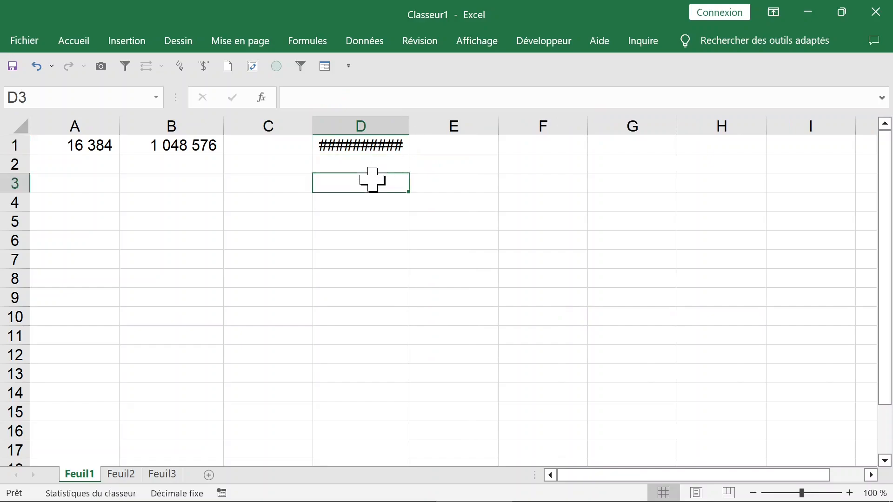
{"action": "left_click", "coordinate": [389, 122]}
{"action": "left_click", "coordinate": [453, 123]}
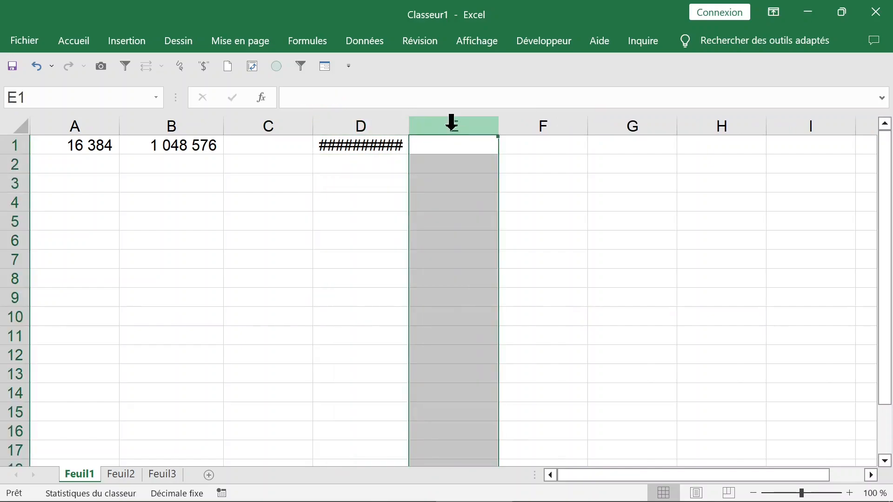
{"action": "left_click", "coordinate": [399, 122]}
{"action": "double_click", "coordinate": [413, 126]}
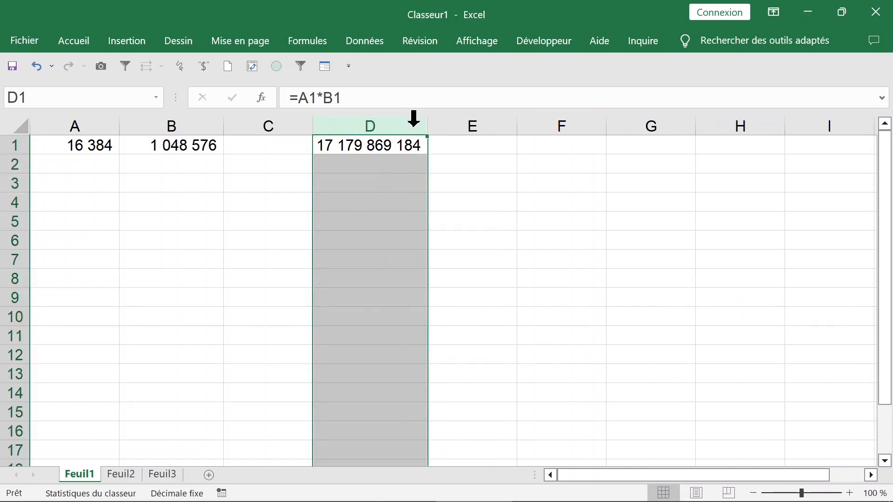
{"action": "left_click", "coordinate": [369, 149]}
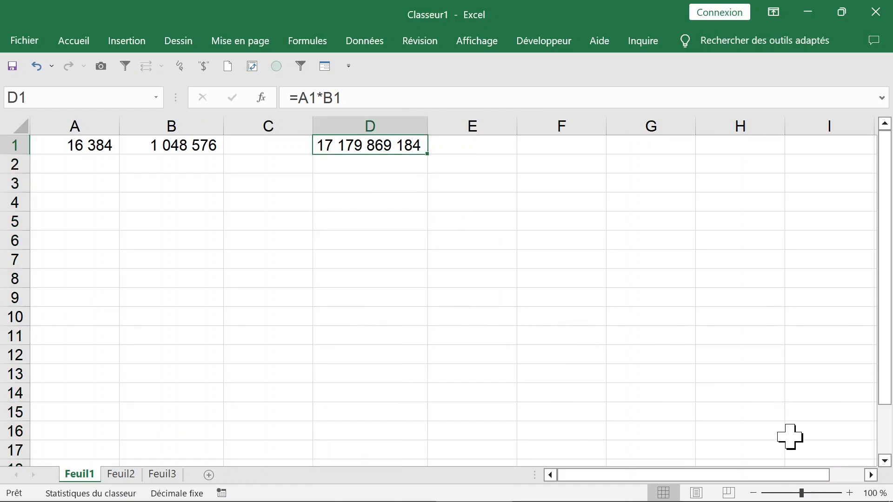
Delete the empty column C between the row count and the multiplication result.
{"action": "left_click_drag", "start_coordinate": [808, 495], "coordinate": [817, 495]}
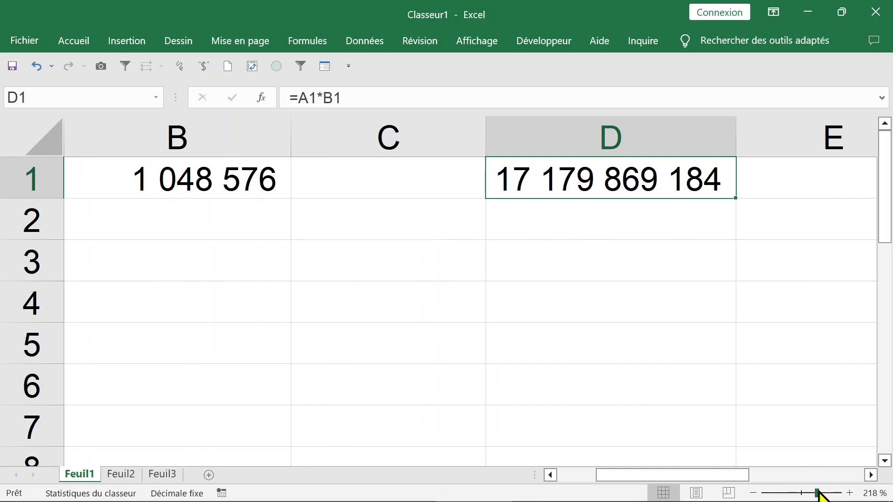
{"action": "left_click", "coordinate": [400, 194]}
{"action": "left_click", "coordinate": [355, 124]}
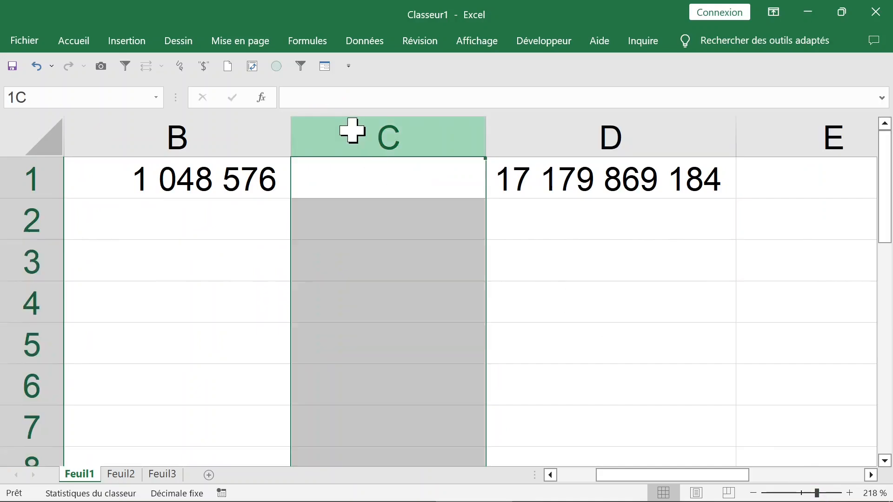
{"action": "right_click", "coordinate": [346, 125]}
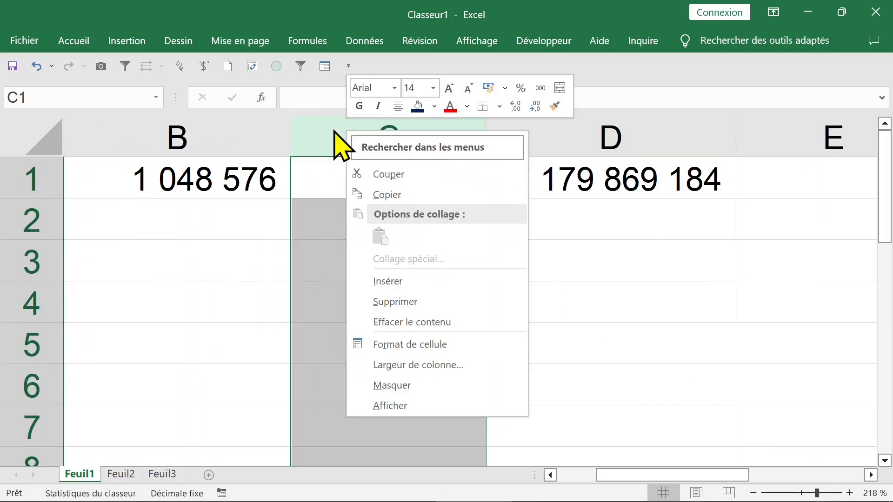
{"action": "left_click", "coordinate": [401, 302]}
Review the column count in A1, the row count in B1 and their product in C1.
{"action": "left_click", "coordinate": [236, 179]}
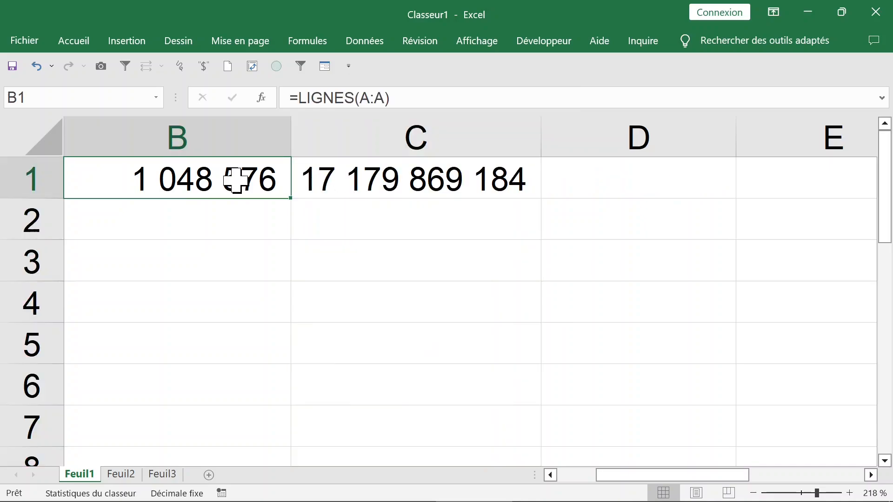
{"action": "key", "text": "Left"}
{"action": "left_click", "coordinate": [358, 179]}
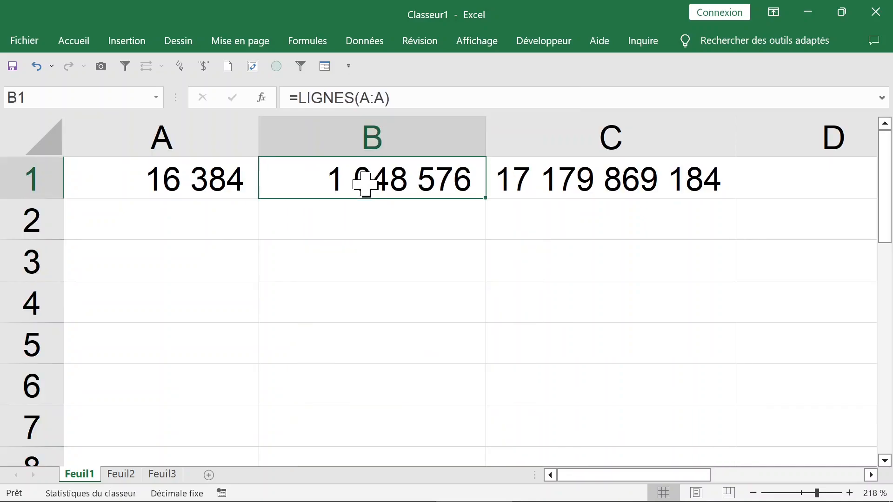
{"action": "left_click", "coordinate": [203, 183]}
{"action": "left_click", "coordinate": [179, 231]}
{"action": "left_click", "coordinate": [238, 182]}
{"action": "left_click", "coordinate": [359, 186]}
{"action": "left_click", "coordinate": [540, 186]}
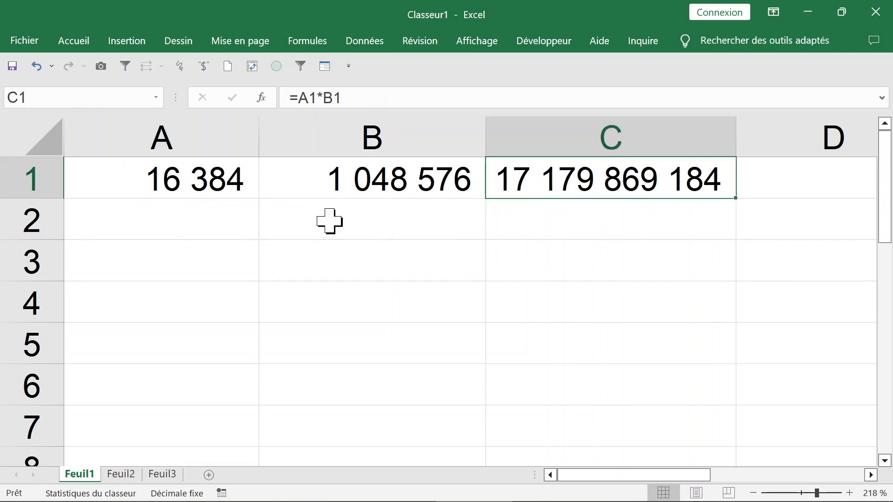
{"action": "left_click", "coordinate": [136, 227]}
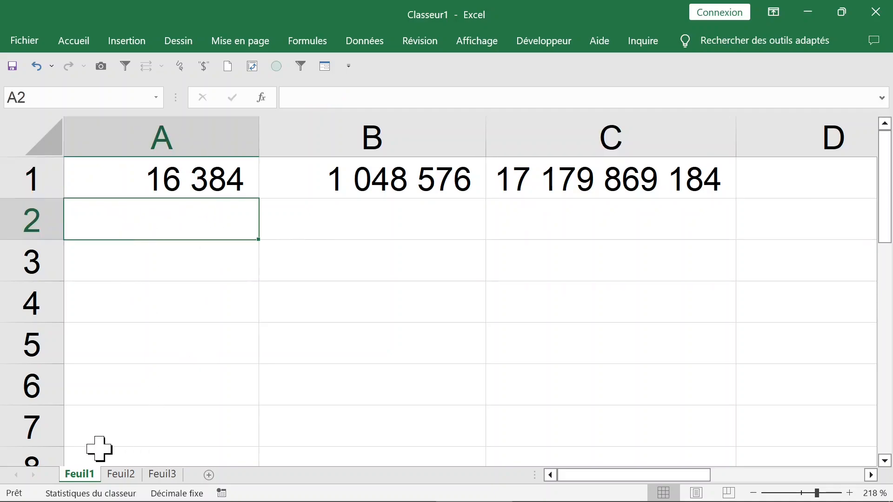
Look through the sheets Feuil2 and Feuil3 and return to Feuil1.
{"action": "left_click", "coordinate": [117, 474]}
{"action": "left_click", "coordinate": [92, 475]}
{"action": "left_click", "coordinate": [115, 475]}
{"action": "left_click", "coordinate": [149, 475]}
{"action": "left_click", "coordinate": [117, 475]}
{"action": "left_click", "coordinate": [88, 474]}
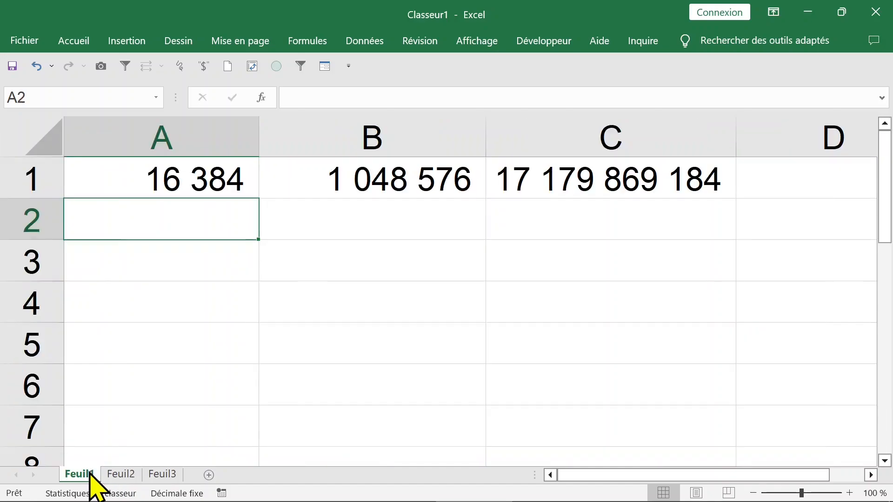
{"action": "left_click", "coordinate": [121, 474]}
{"action": "left_click", "coordinate": [149, 474]}
{"action": "left_click", "coordinate": [93, 474]}
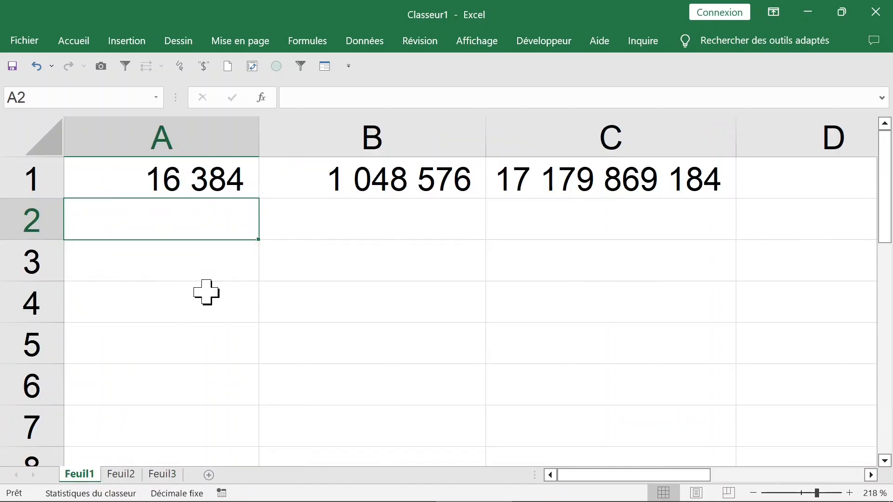
Enter the weekday "lundi" in cell A3.
{"action": "left_click", "coordinate": [180, 268]}
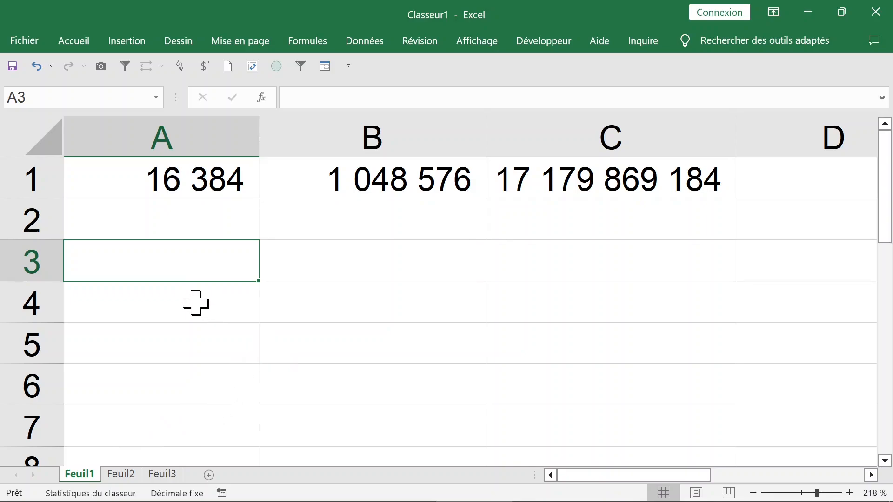
{"action": "type", "text": "k"}
{"action": "key", "text": "BackSpace"}
{"action": "type", "text": "lun"}
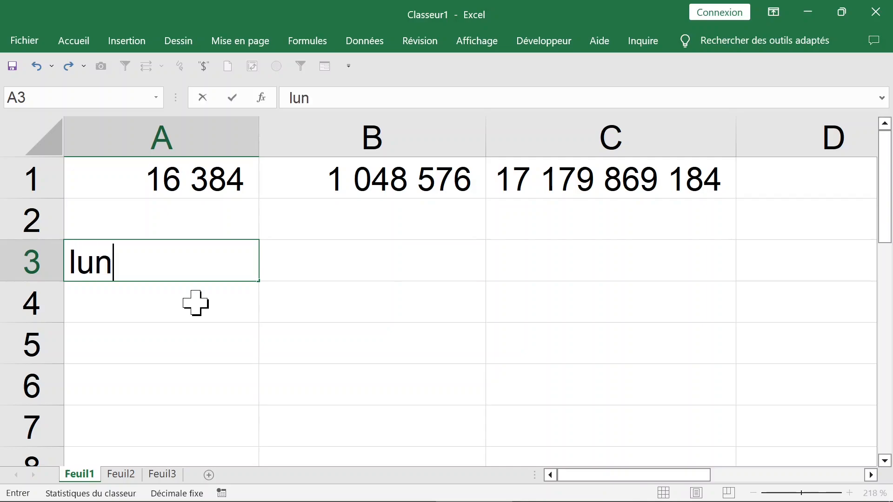
{"action": "type", "text": "di"}
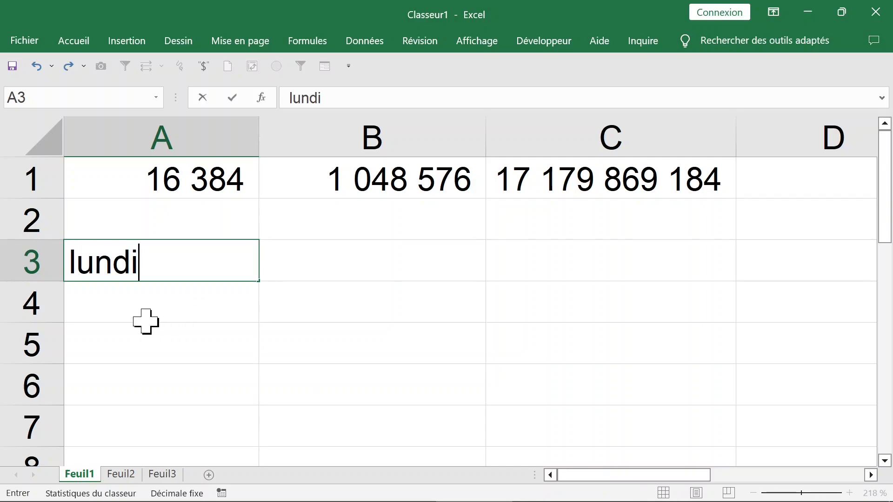
{"action": "key", "text": "Return"}
Enter "mardi" in cell A4 and undo that entry.
{"action": "type", "text": "mardi"}
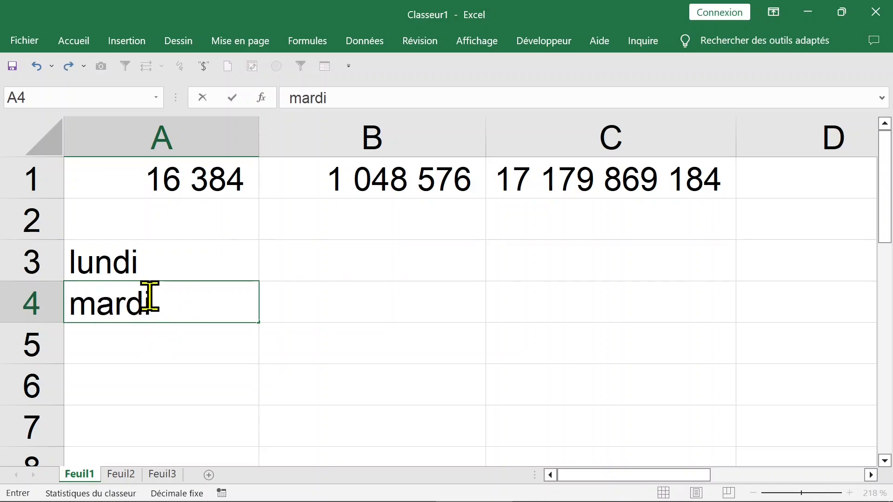
{"action": "key", "text": "Return"}
{"action": "left_click", "coordinate": [150, 298]}
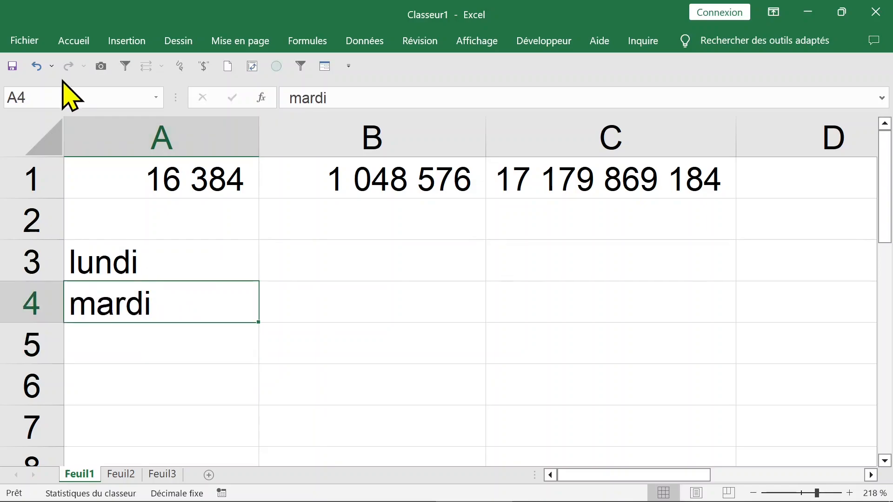
{"action": "left_click", "coordinate": [37, 66]}
Fill the weekday series from cell A3 down to A9, from lundi to dimanche.
{"action": "left_click", "coordinate": [162, 270]}
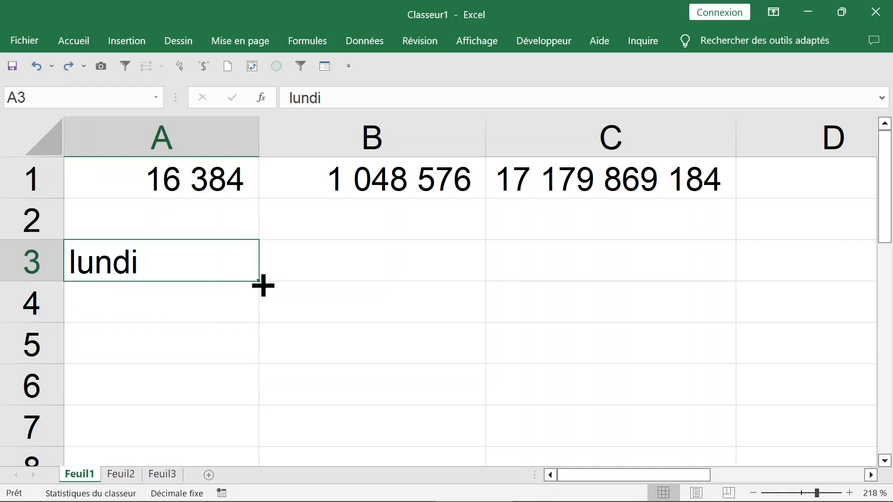
{"action": "left_click_drag", "start_coordinate": [264, 285], "coordinate": [251, 443]}
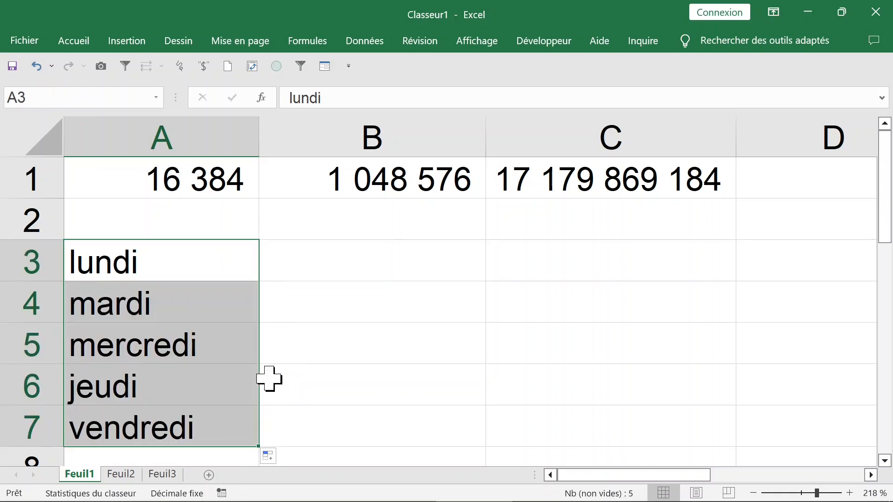
{"action": "scroll", "coordinate": [269, 379], "scroll_direction": "down", "scroll_amount": 1}
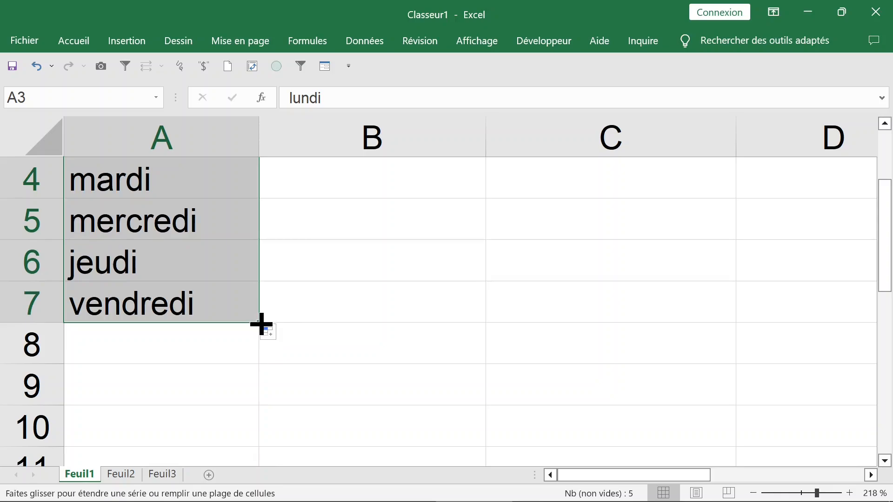
{"action": "left_click_drag", "start_coordinate": [261, 324], "coordinate": [255, 398]}
{"action": "left_click", "coordinate": [241, 375]}
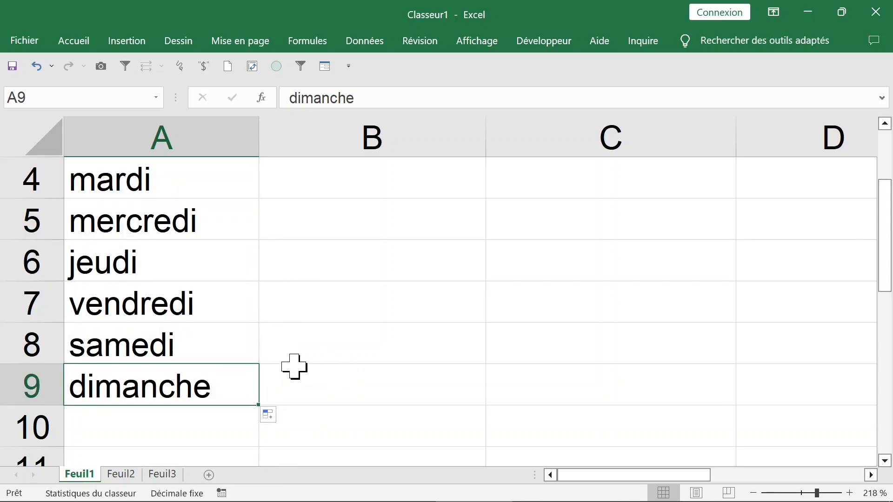
{"action": "scroll", "coordinate": [291, 365], "scroll_direction": "up", "scroll_amount": 1}
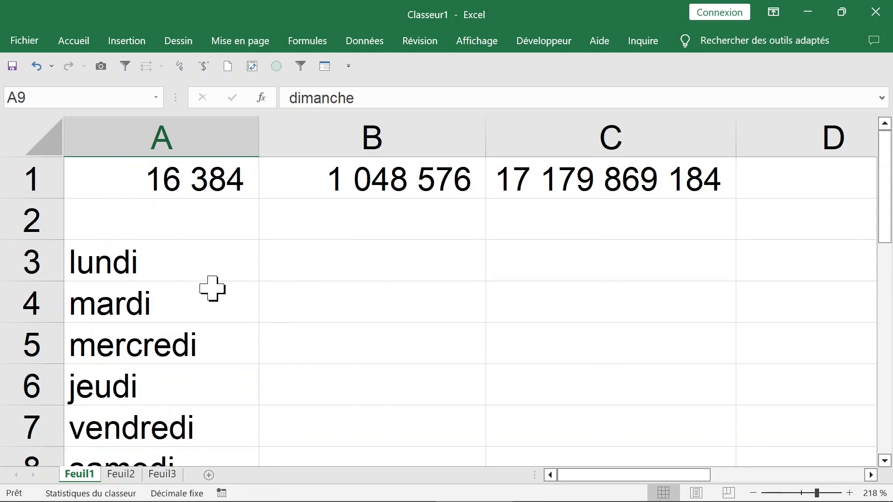
Reduce the empty row 2 above the weekday list to less than half its height, and select cell B3.
{"action": "left_click", "coordinate": [42, 222]}
{"action": "left_click_drag", "start_coordinate": [40, 240], "coordinate": [40, 216]}
{"action": "scroll", "coordinate": [223, 281], "scroll_direction": "down", "scroll_amount": 1}
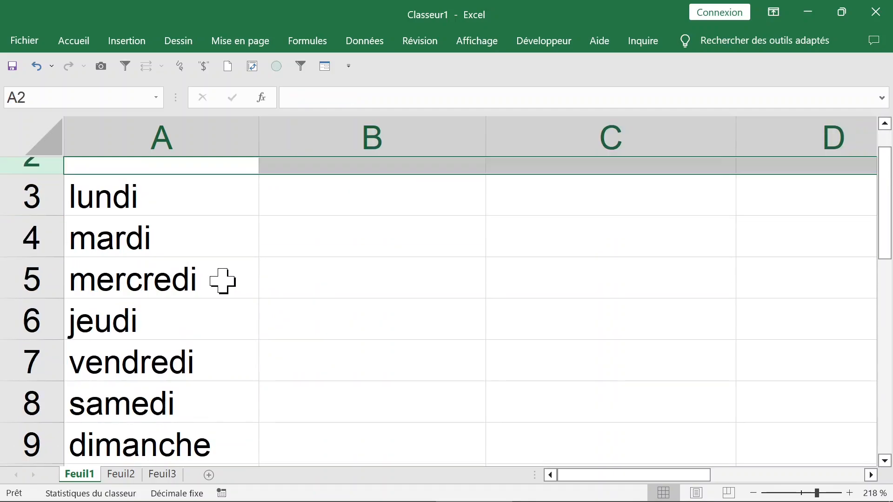
{"action": "left_click", "coordinate": [354, 236]}
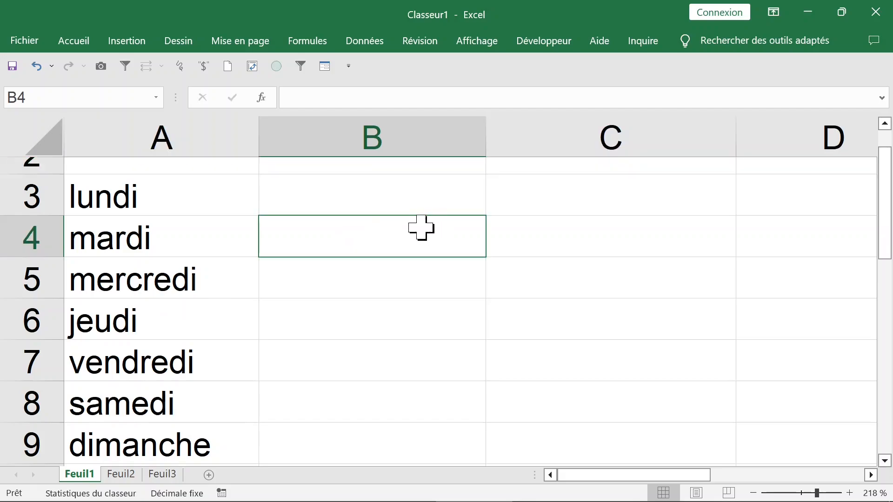
{"action": "left_click", "coordinate": [441, 203]}
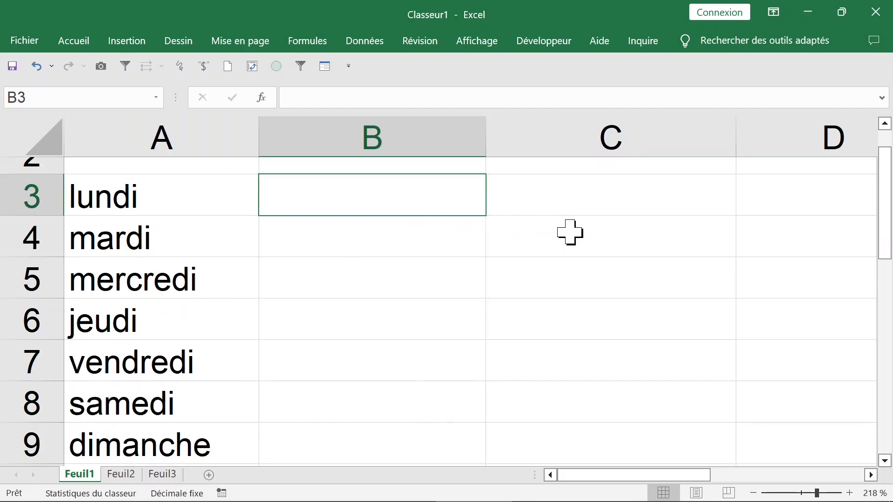
Enter "jeudi" in cell B3 and fill the weekday series down to B9.
{"action": "type", "text": "jeudi"}
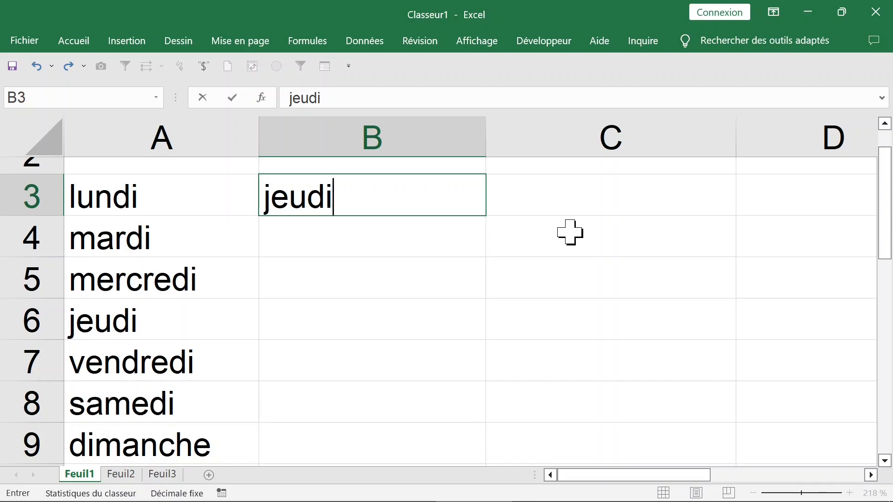
{"action": "key", "text": "Return"}
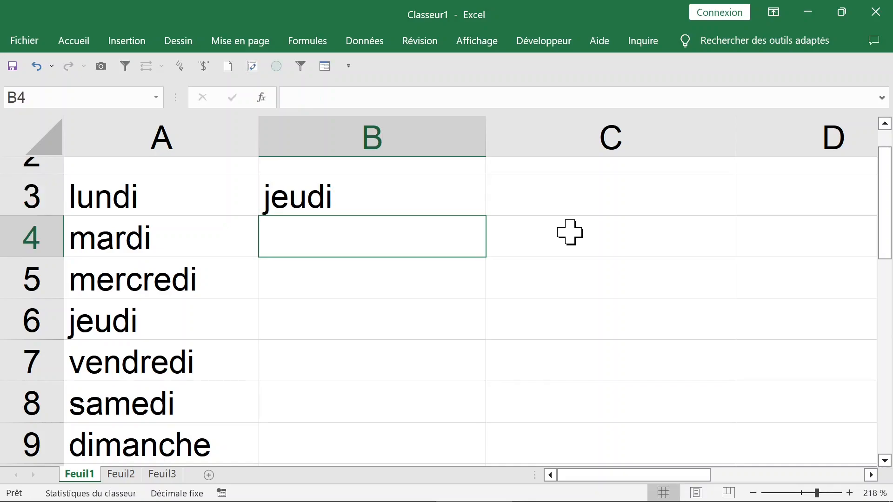
{"action": "left_click", "coordinate": [417, 202]}
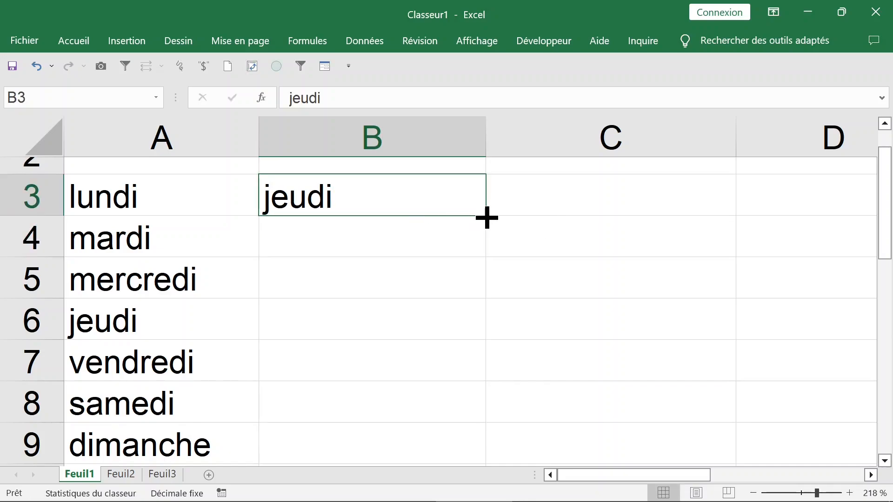
{"action": "left_click_drag", "start_coordinate": [486, 218], "coordinate": [479, 458]}
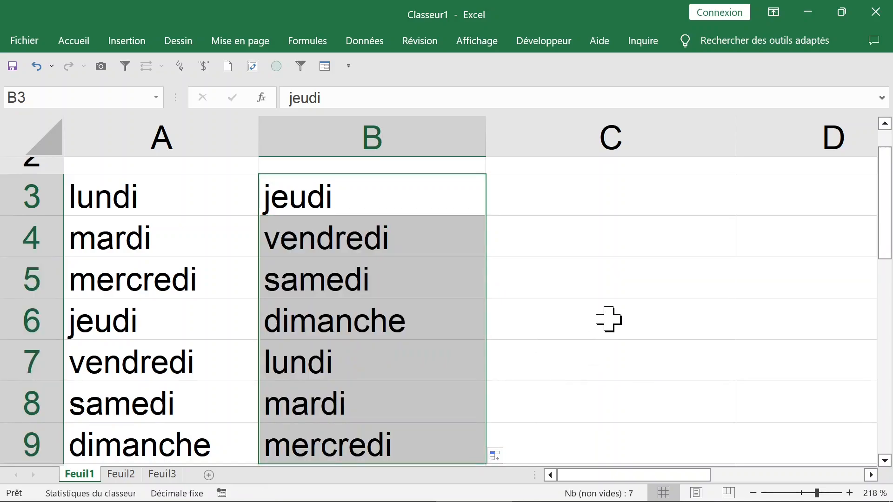
Enter the month "janvier" in cell C3 and keep that cell selected.
{"action": "left_click", "coordinate": [607, 206]}
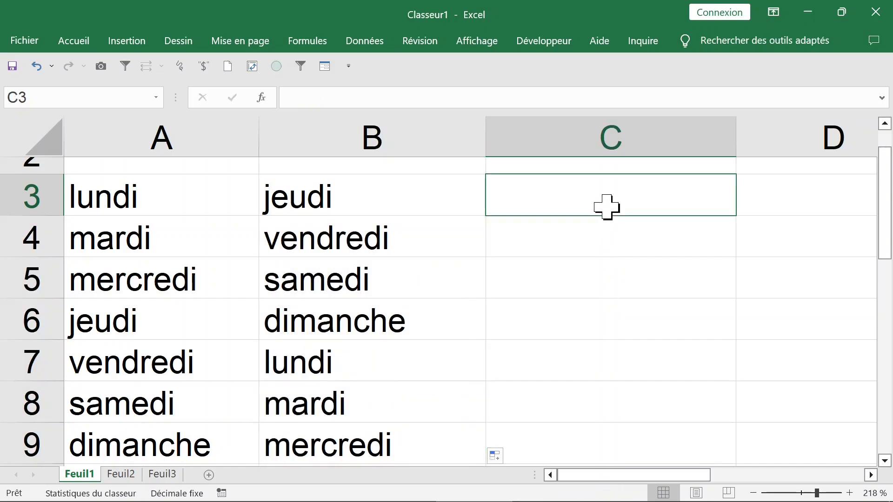
{"action": "type", "text": "janvier"}
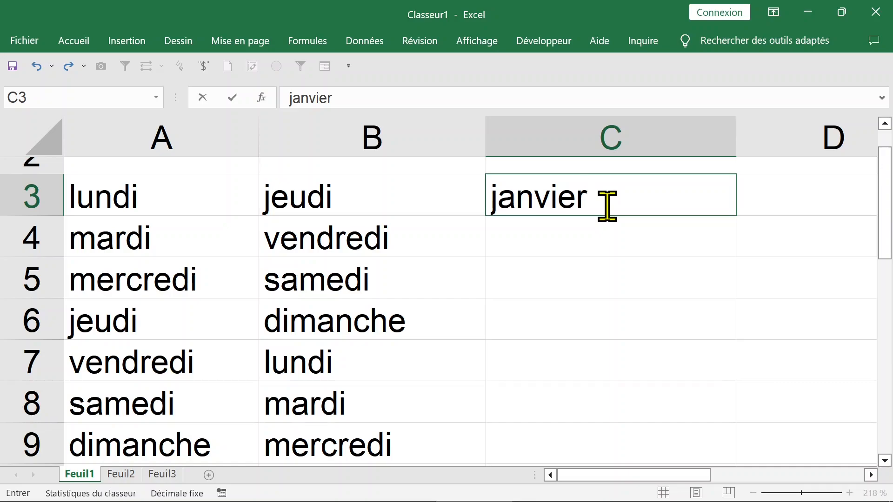
{"action": "left_click", "coordinate": [568, 244]}
{"action": "left_click", "coordinate": [703, 205]}
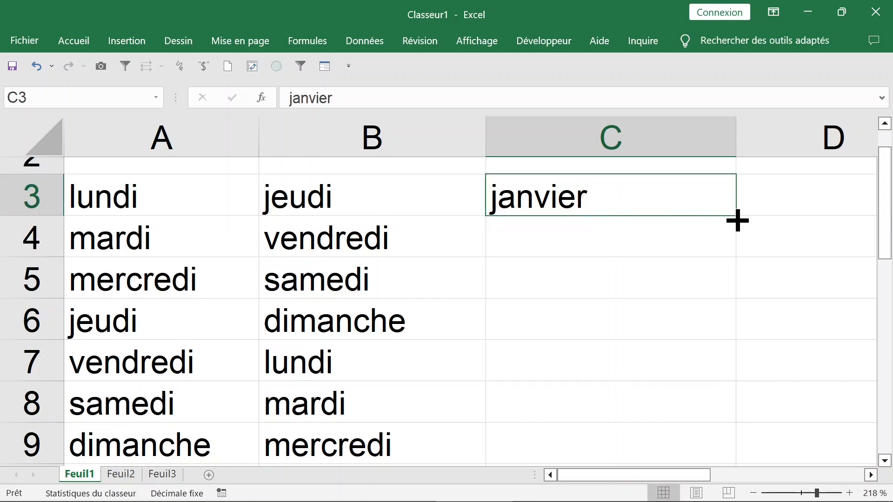
Fill the month series in column C from janvier in C3 down to cell C15.
{"action": "left_click_drag", "start_coordinate": [738, 221], "coordinate": [737, 440]}
{"action": "scroll", "coordinate": [735, 400], "scroll_direction": "down", "scroll_amount": 1}
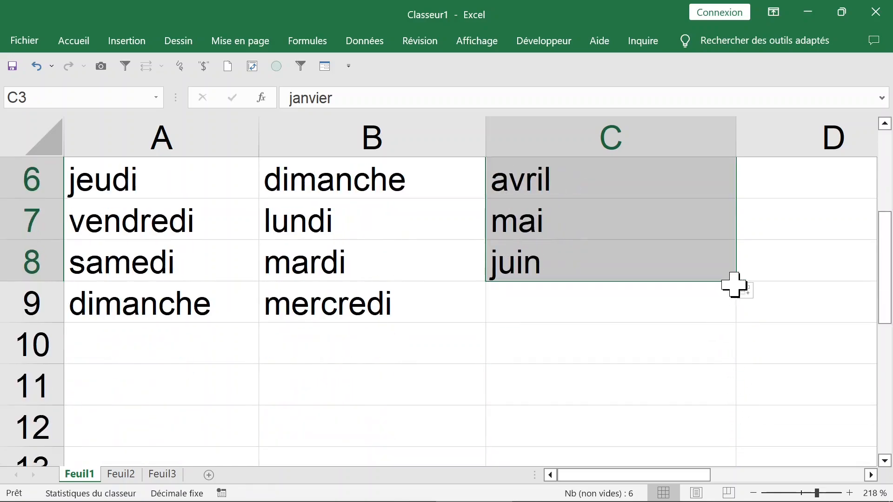
{"action": "left_click_drag", "start_coordinate": [737, 283], "coordinate": [746, 425]}
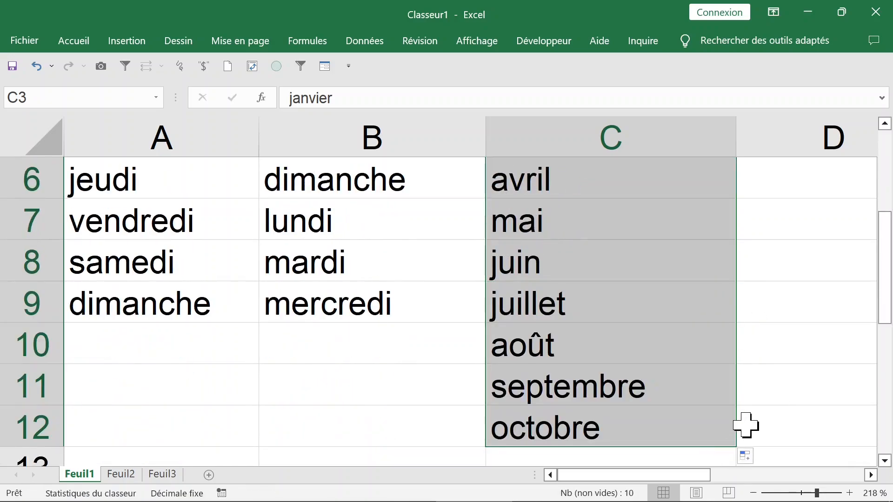
{"action": "scroll", "coordinate": [744, 421], "scroll_direction": "down", "scroll_amount": 1}
{"action": "left_click_drag", "start_coordinate": [738, 321], "coordinate": [738, 432]}
Clear the repeated "janvier" from cell C15 below décembre.
{"action": "left_click", "coordinate": [670, 428]}
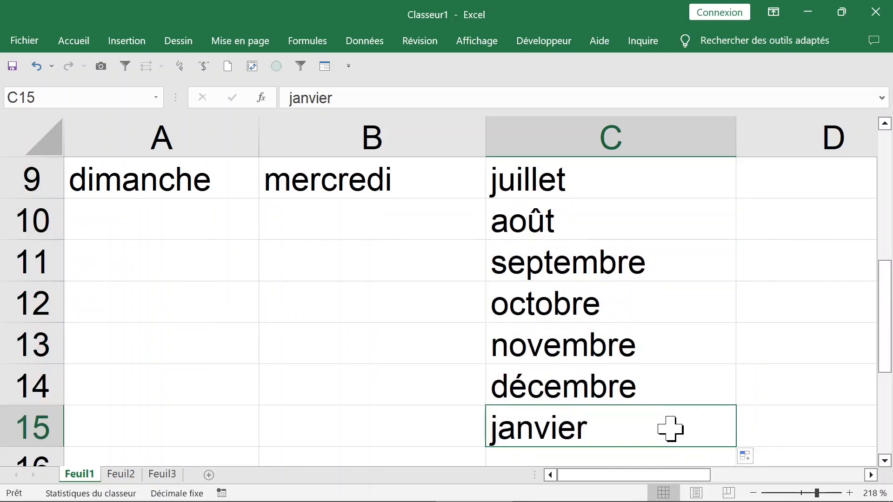
{"action": "key", "text": "Delete"}
{"action": "scroll", "coordinate": [556, 293], "scroll_direction": "down", "scroll_amount": 3}
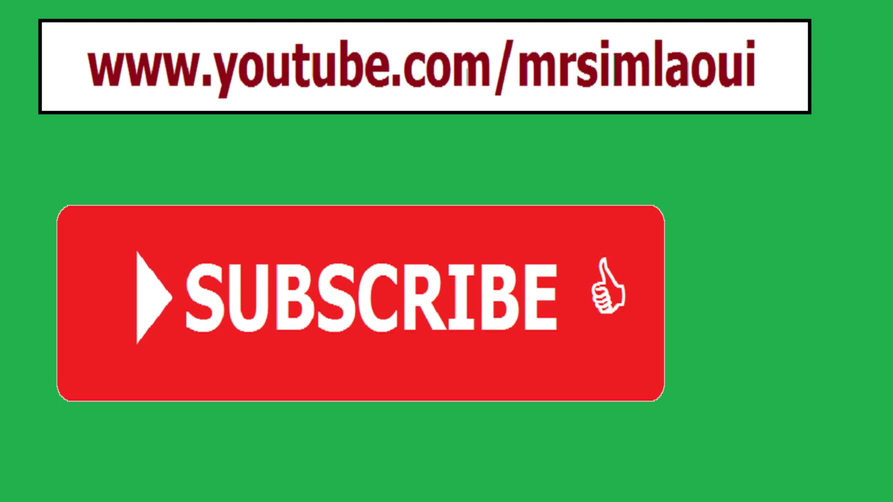